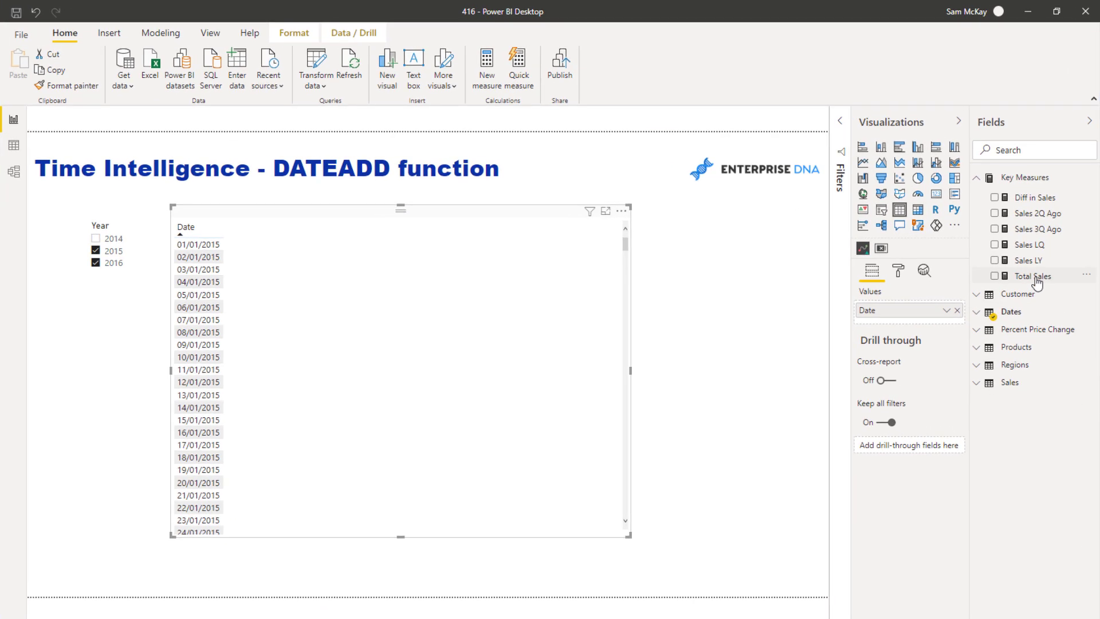
Step: Add the Total Sales and Sales LY measures from Key Measures to the table that lists the dates
{"action": "left_click_drag", "start_coordinate": [1037, 280], "coordinate": [386, 336]}
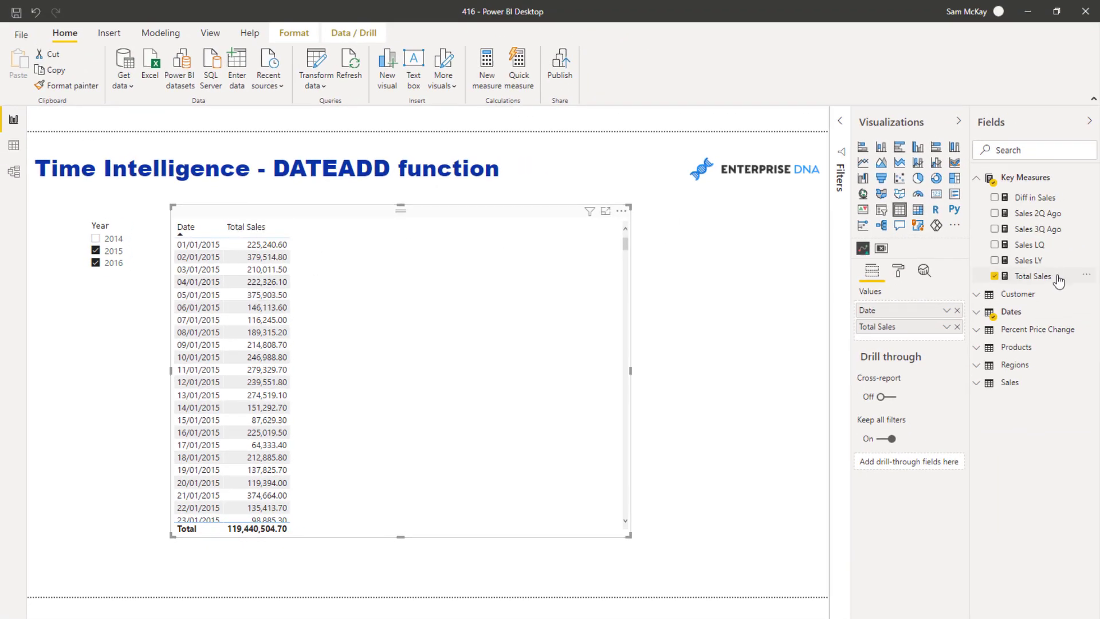
{"action": "left_click", "coordinate": [1059, 277]}
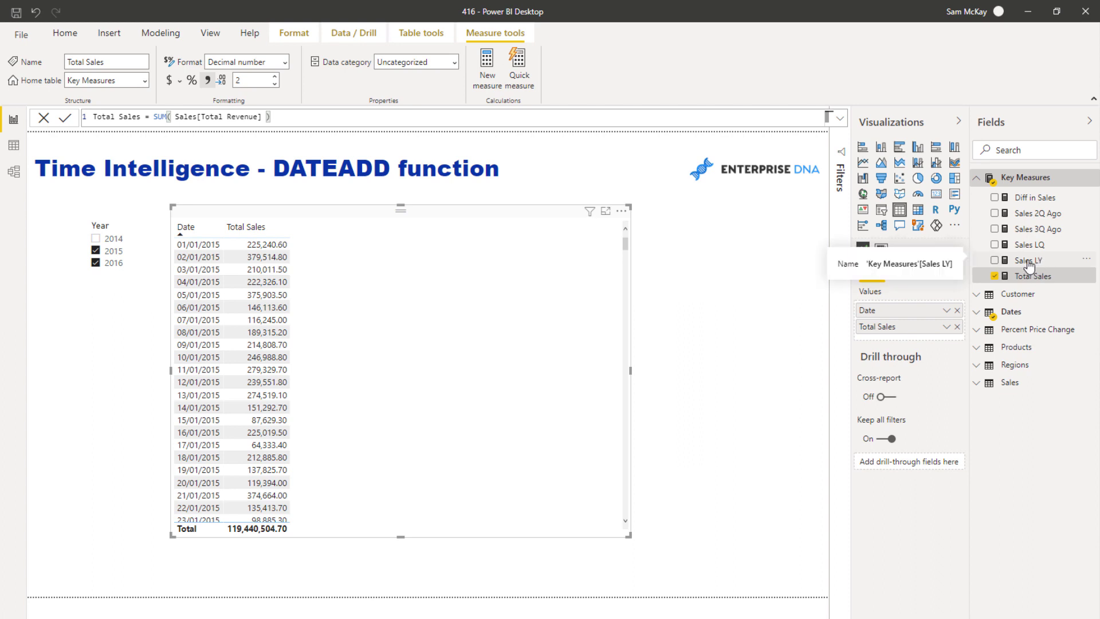
{"action": "left_click_drag", "start_coordinate": [1039, 267], "coordinate": [493, 324]}
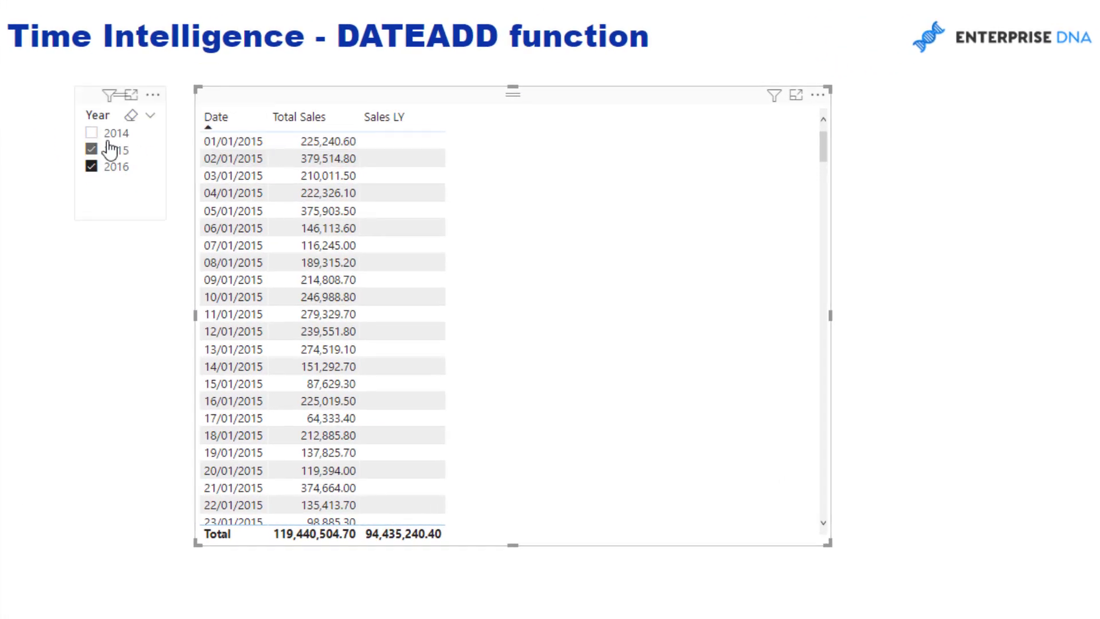
Step: Include and again exclude 2014 in the Year slicer, and review the table's Sales LY column through to June 2015
{"action": "left_click", "coordinate": [91, 133]}
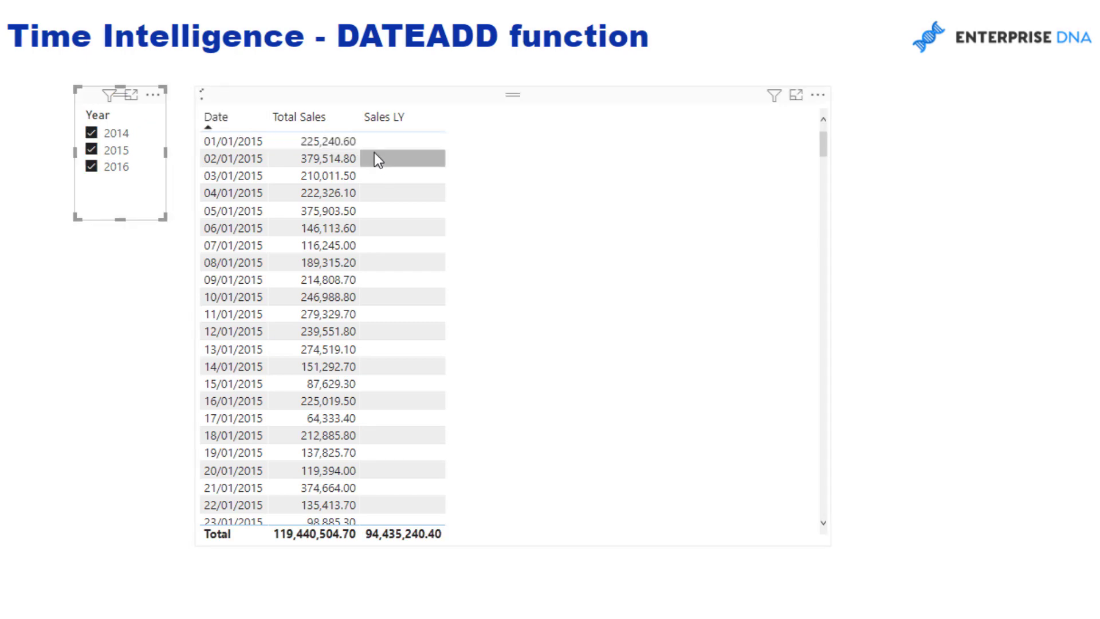
{"action": "left_click", "coordinate": [103, 136]}
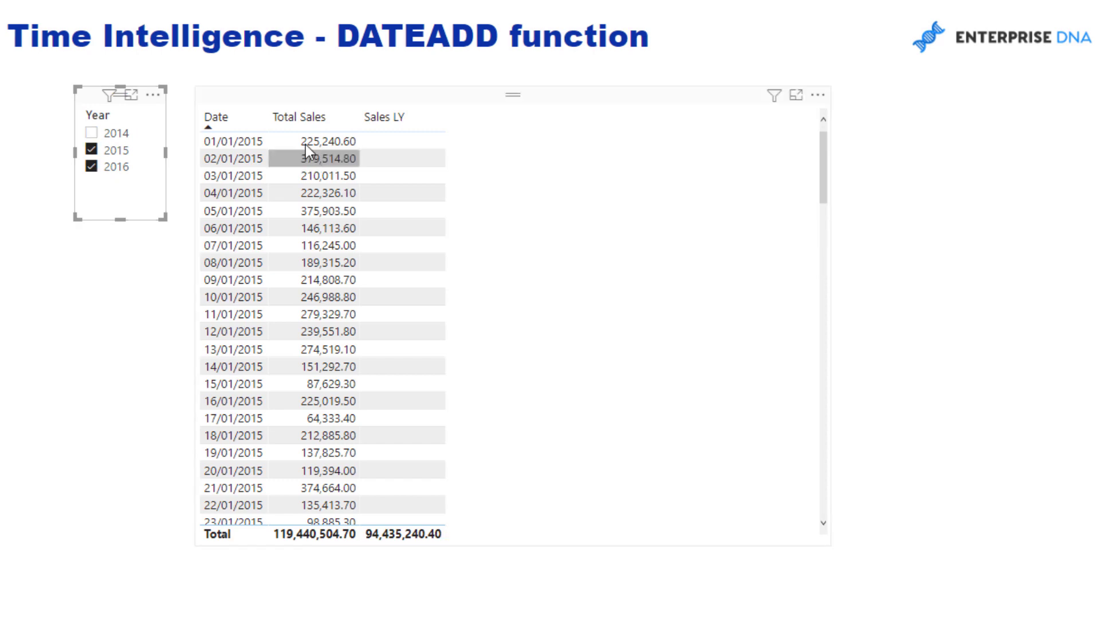
{"action": "scroll", "coordinate": [366, 202], "scroll_direction": "down", "scroll_amount": 20}
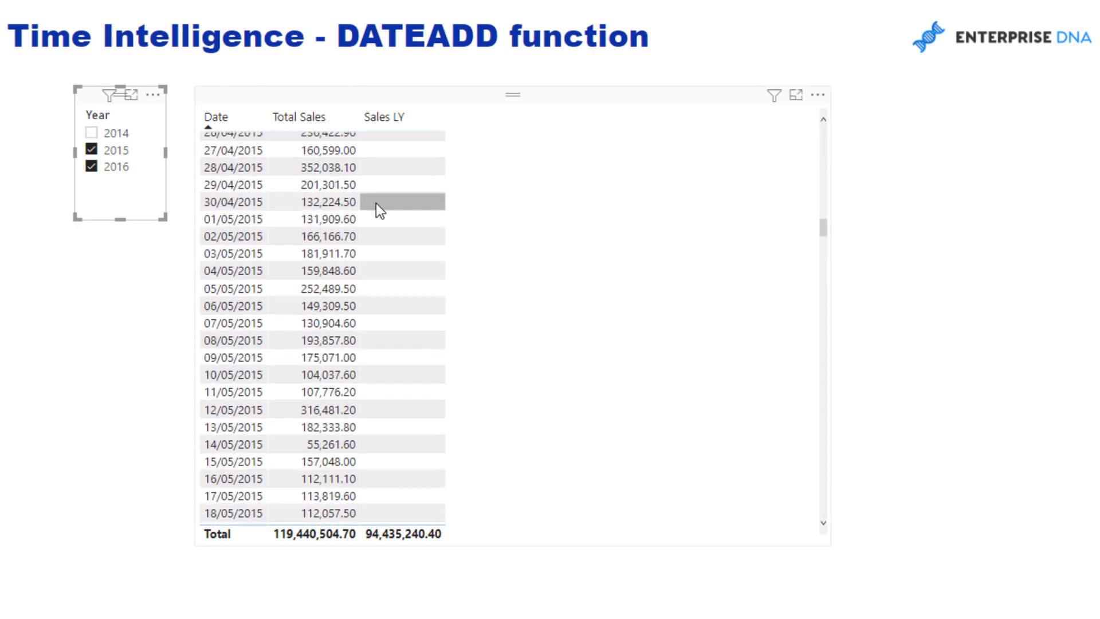
{"action": "scroll", "coordinate": [376, 203], "scroll_direction": "down", "scroll_amount": 10}
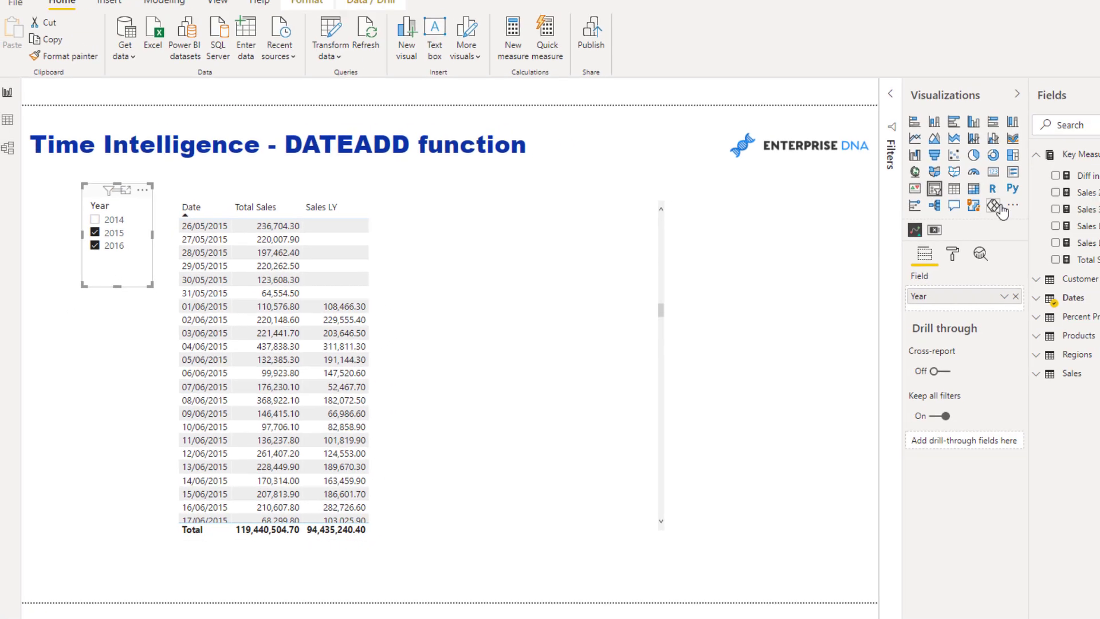
Step: Examine the Sales LY measure's formula, looking at CALCULATE, [Total Sales], DATEADD and the Dates[Date] argument
{"action": "left_click", "coordinate": [1028, 260]}
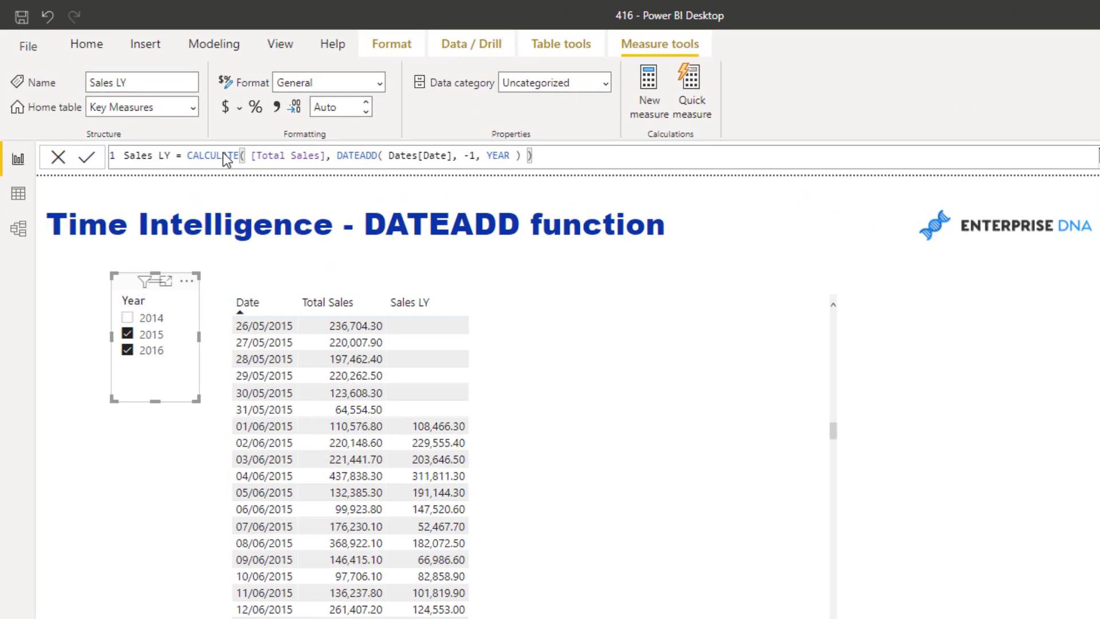
{"action": "left_click", "coordinate": [222, 155]}
{"action": "left_click_drag", "start_coordinate": [187, 155], "coordinate": [240, 155]}
{"action": "left_click", "coordinate": [324, 156]}
{"action": "left_click_drag", "start_coordinate": [326, 156], "coordinate": [251, 158]}
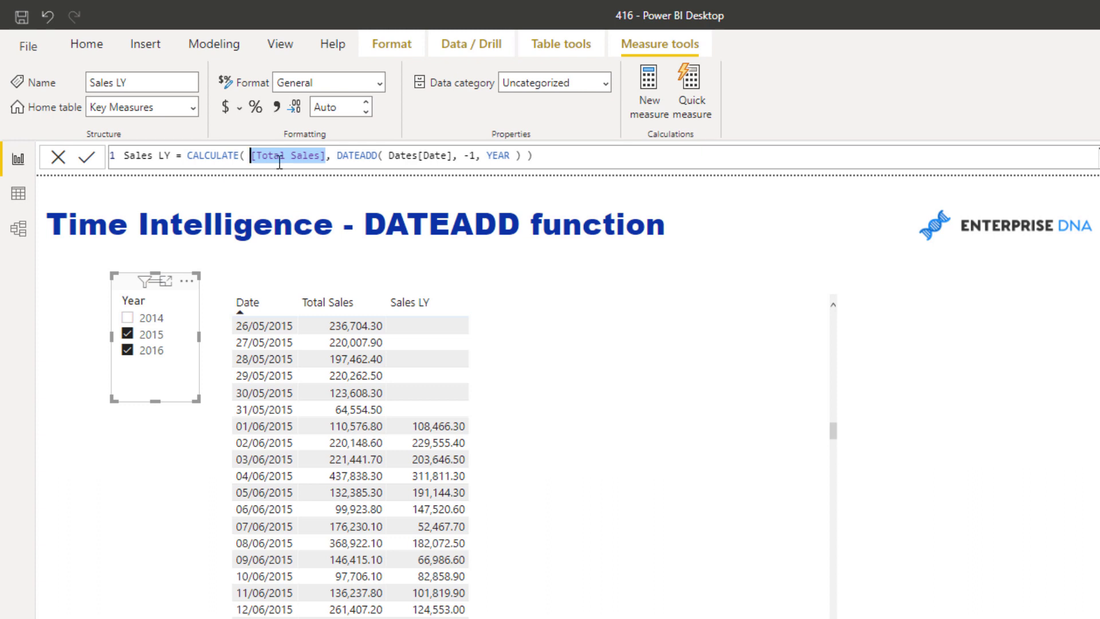
{"action": "double_click", "coordinate": [192, 155]}
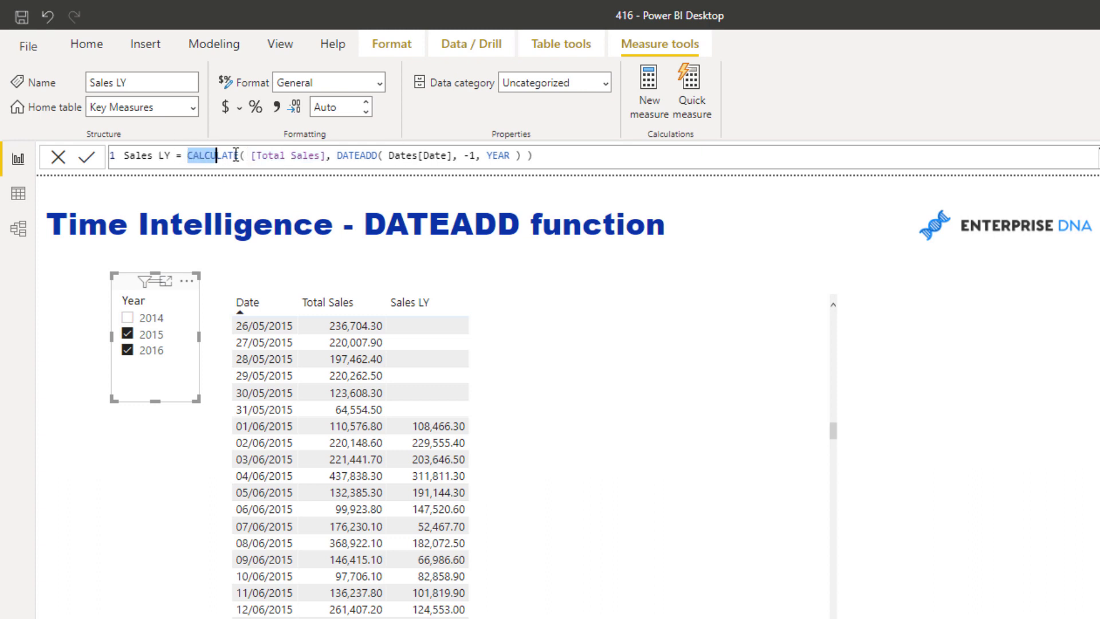
{"action": "left_click_drag", "start_coordinate": [338, 156], "coordinate": [377, 155]}
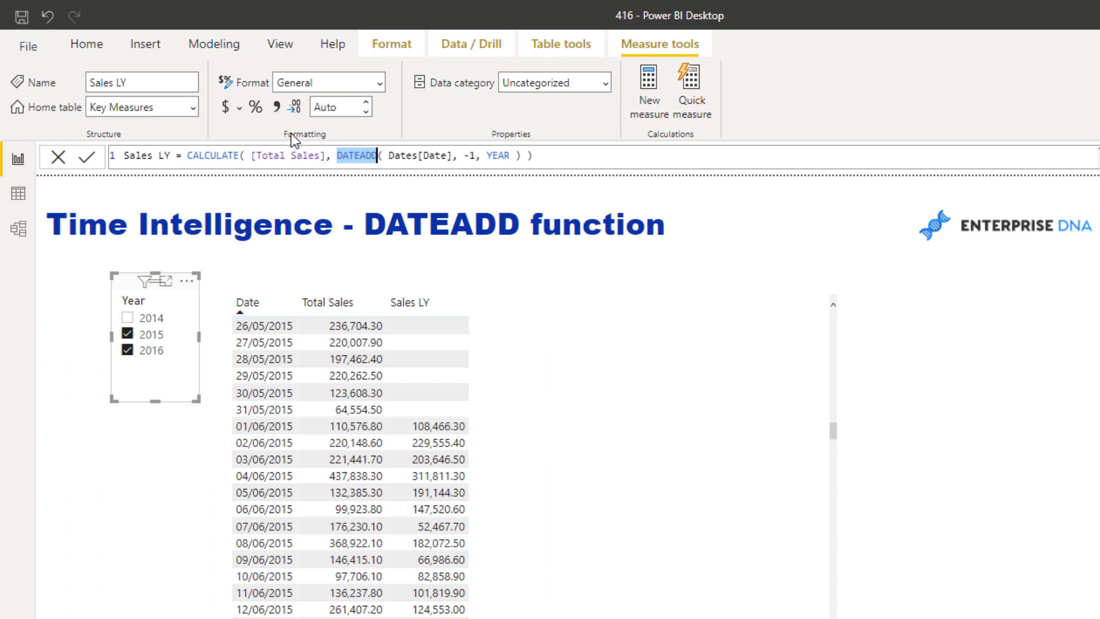
{"action": "left_click", "coordinate": [337, 155]}
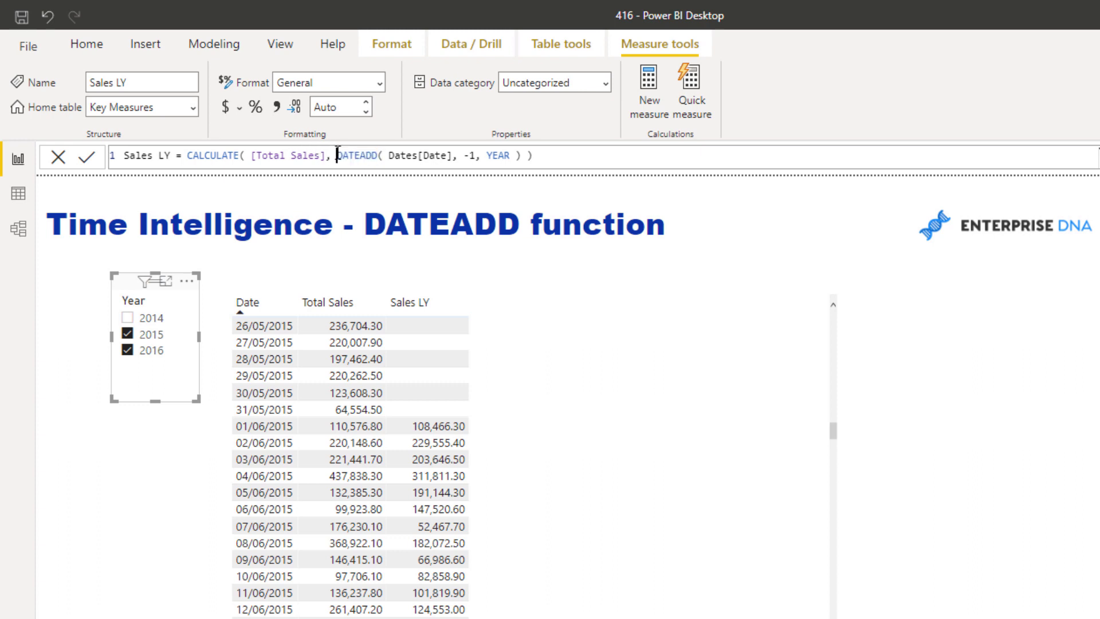
{"action": "left_click", "coordinate": [389, 155]}
{"action": "left_click_drag", "start_coordinate": [389, 156], "coordinate": [462, 155]}
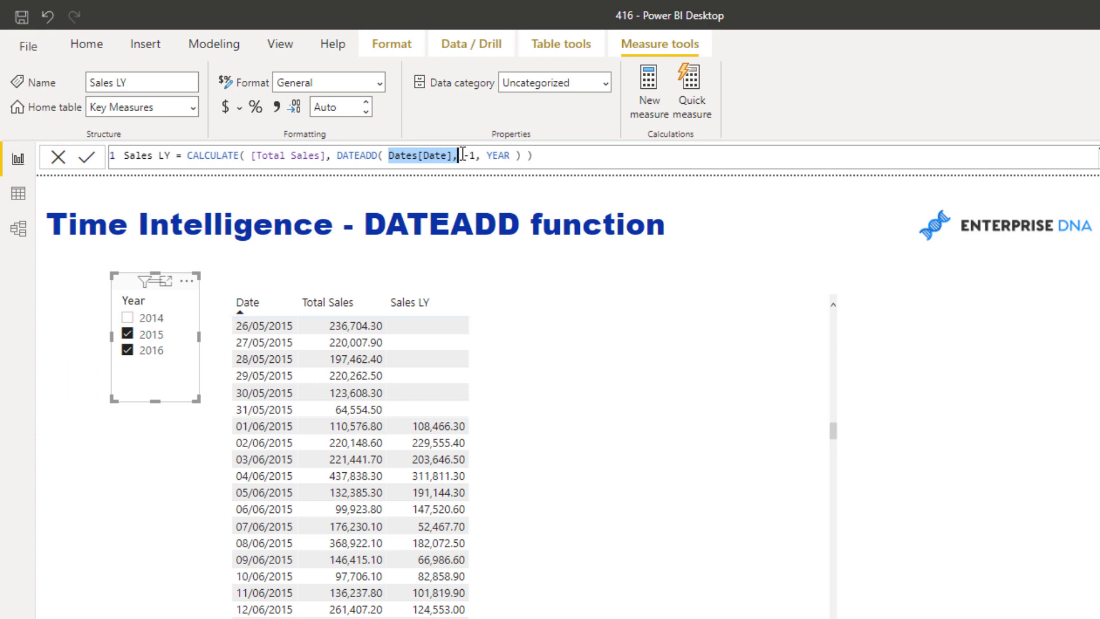
Step: Re-enter the number of intervals in the DATEADD part of the Sales LY formula as -1, trying 2 in between
{"action": "left_click", "coordinate": [475, 155]}
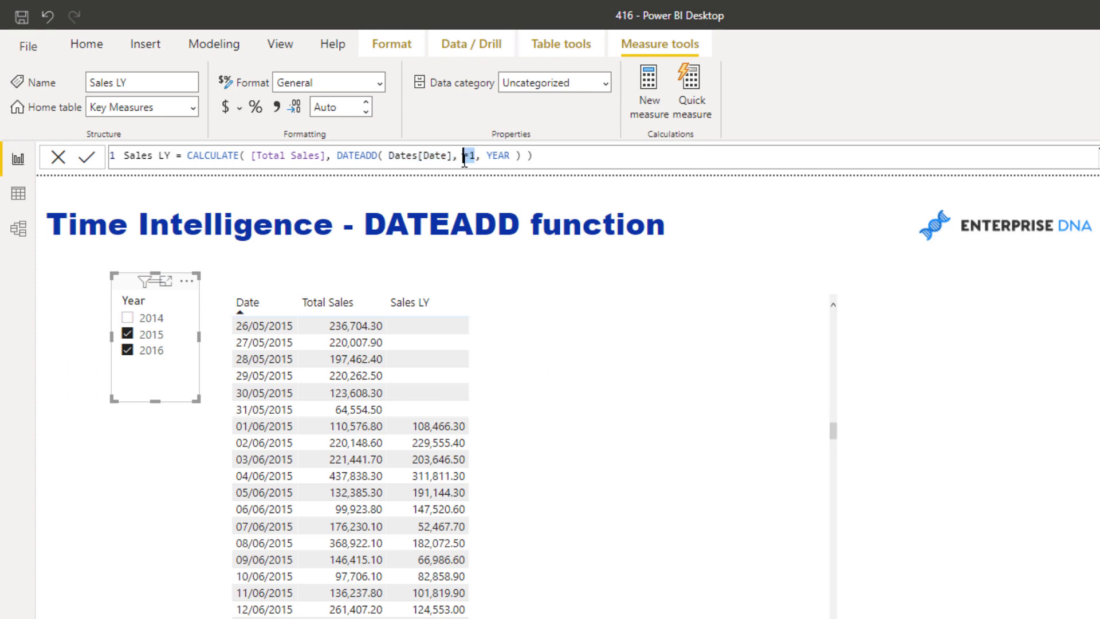
{"action": "key", "text": "BackSpace"}
{"action": "key", "text": "BackSpace"}
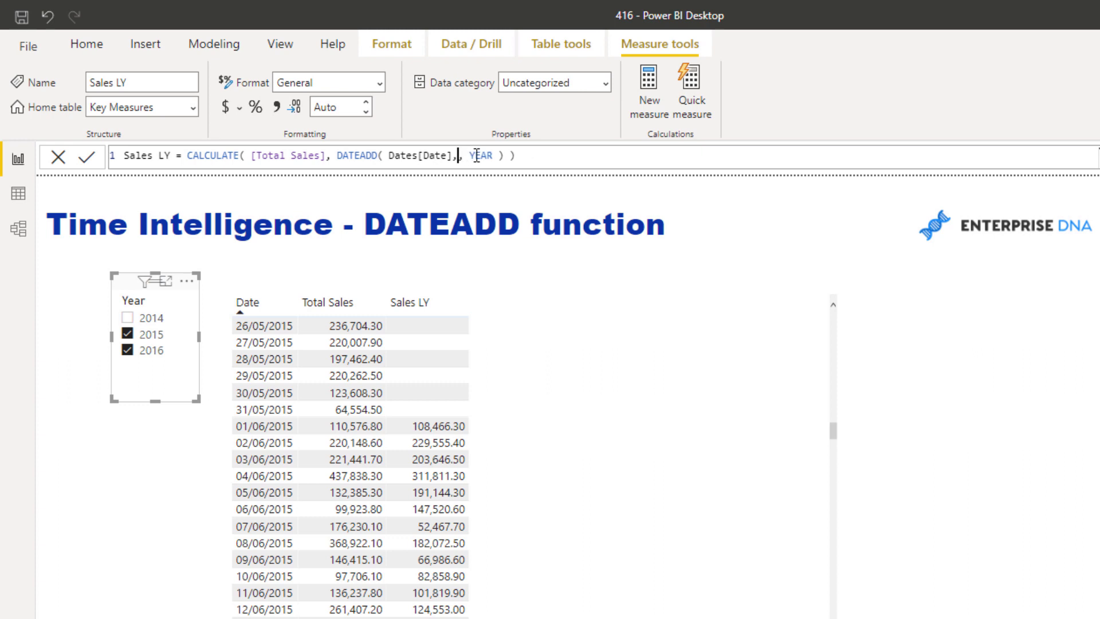
{"action": "type", "text": "-1"}
{"action": "key", "text": "BackSpace"}
{"action": "type", "text": "2"}
{"action": "key", "text": "BackSpace"}
{"action": "key", "text": "Right"}
{"action": "key", "text": "Right"}
{"action": "key", "text": "Right"}
{"action": "key", "text": "Right"}
{"action": "key", "text": "Left"}
{"action": "key", "text": "Left"}
{"action": "key", "text": "Left"}
{"action": "type", "text": "1"}
Step: Clear the interval argument of DATEADD in the Sales LY formula and choose YEAR from the suggested intervals
{"action": "key", "text": "Right"}
{"action": "key", "text": "Right"}
{"action": "key", "text": "ctrl+shift+Right"}
{"action": "key", "text": "BackSpace"}
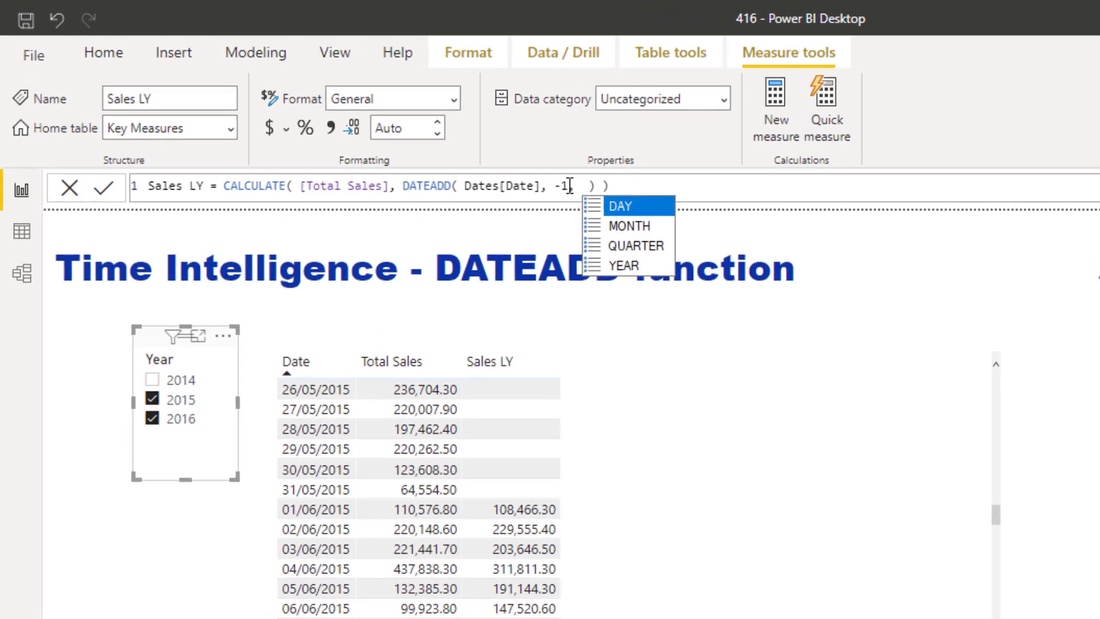
{"action": "key", "text": "Down"}
{"action": "key", "text": "Down"}
{"action": "key", "text": "Down"}
{"action": "key", "text": "Tab"}
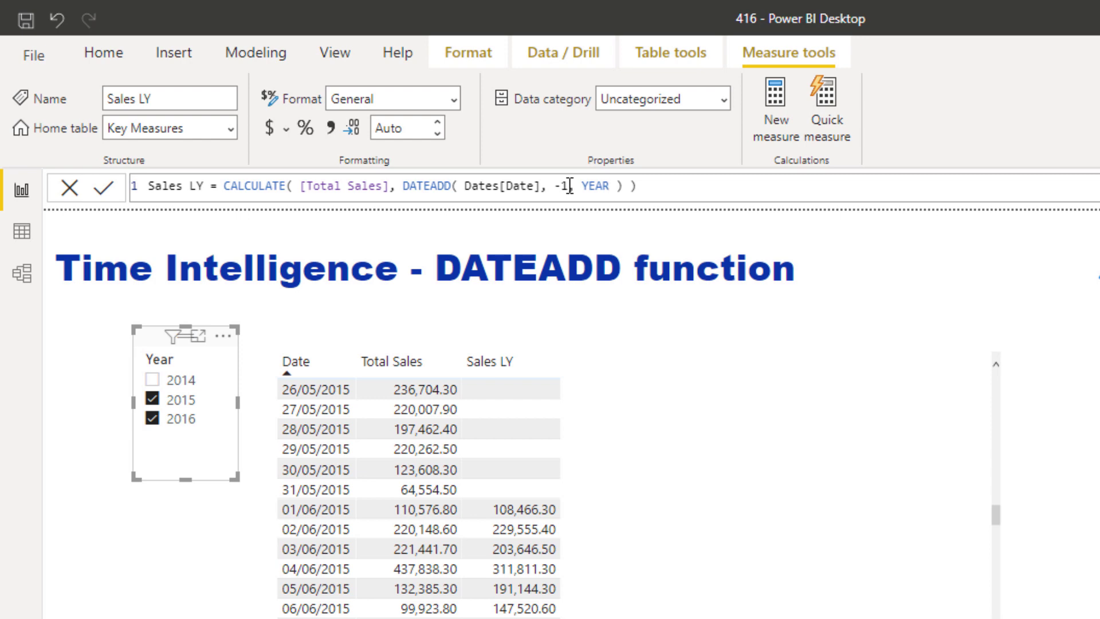
Step: Delete the YEAR interval from the Sales LY formula, look through the DAY, MONTH, QUARTER and YEAR options, and pick YEAR again
{"action": "key", "text": "BackSpace"}
{"action": "key", "text": "BackSpace"}
{"action": "key", "text": "BackSpace"}
{"action": "key", "text": "BackSpace"}
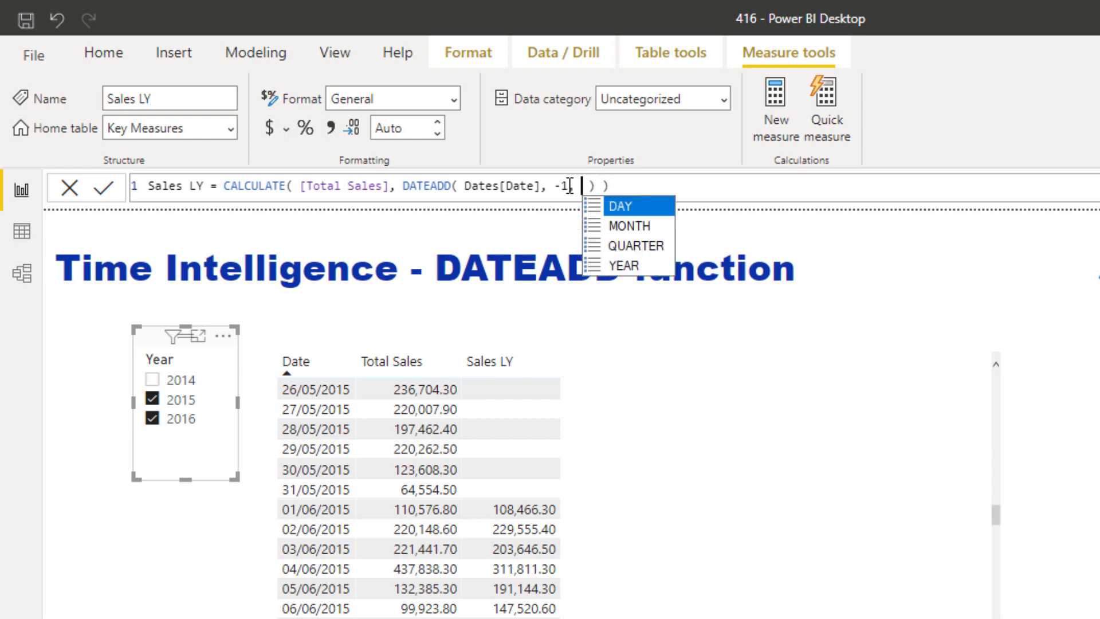
{"action": "key", "text": "Down"}
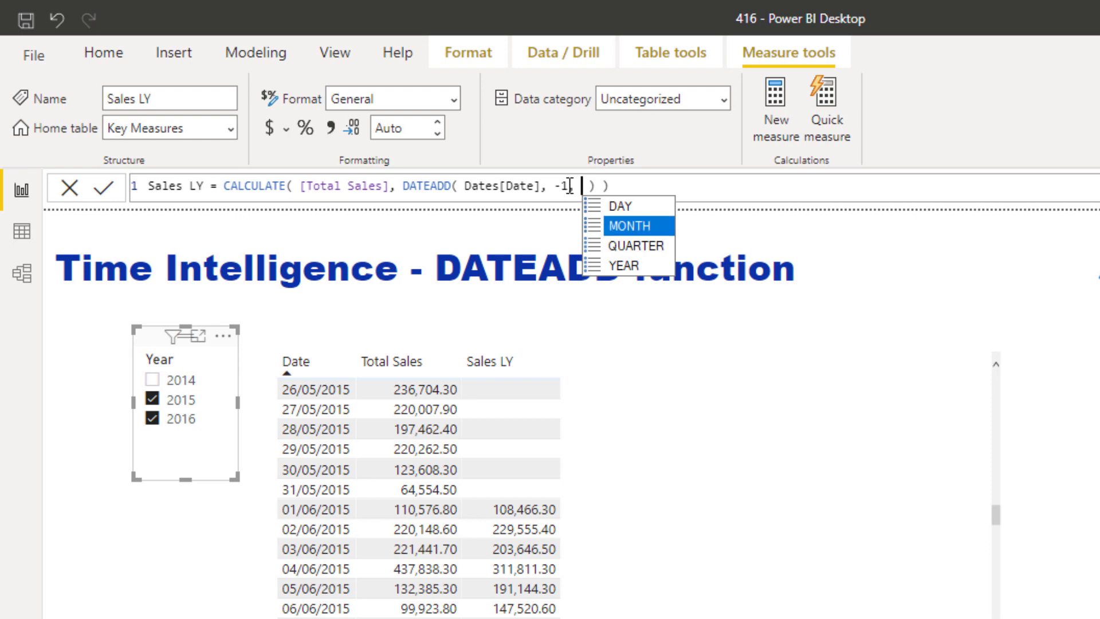
{"action": "key", "text": "Down"}
{"action": "key", "text": "Up"}
{"action": "key", "text": "Up"}
{"action": "key", "text": "Down"}
{"action": "key", "text": "Down"}
{"action": "key", "text": "Down"}
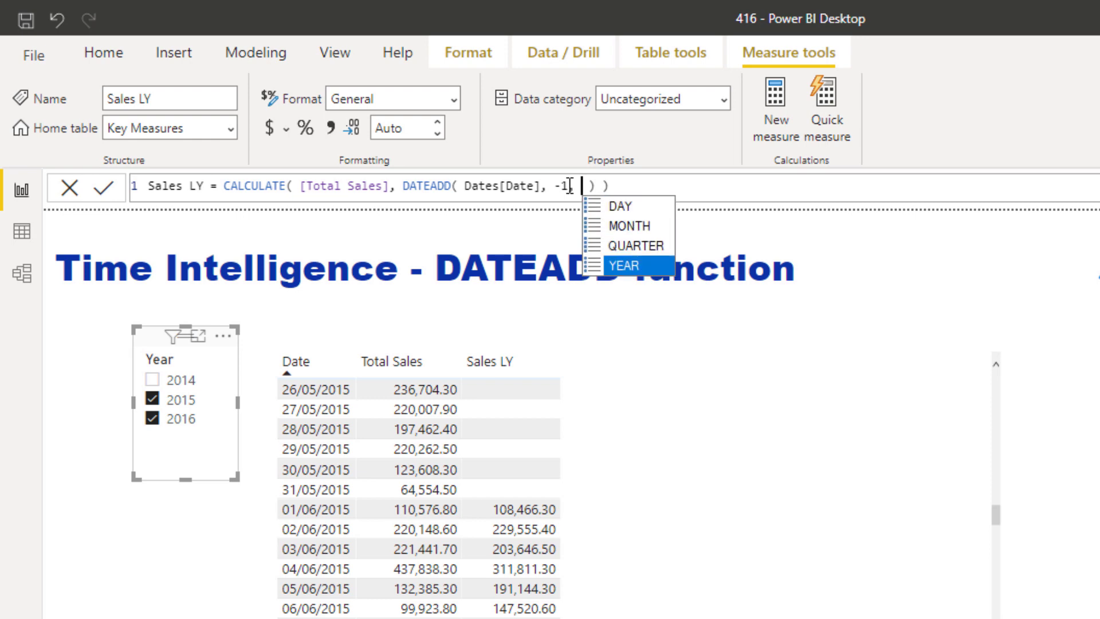
{"action": "key", "text": "Tab"}
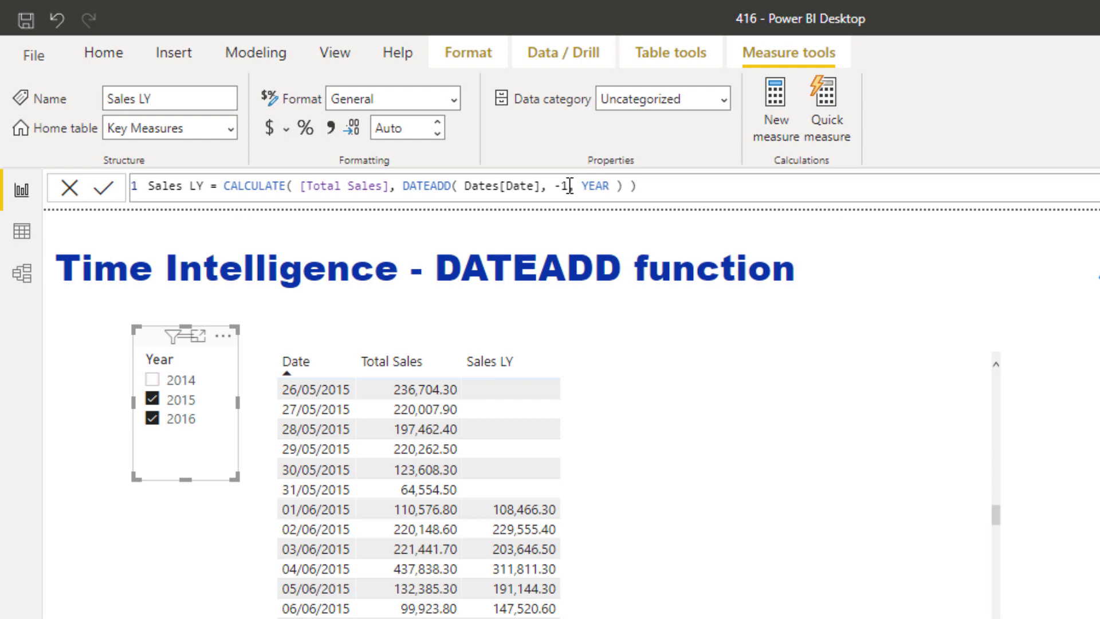
{"action": "key", "text": "Right"}
{"action": "key", "text": "Right"}
{"action": "key", "text": "Right"}
{"action": "key", "text": "Right"}
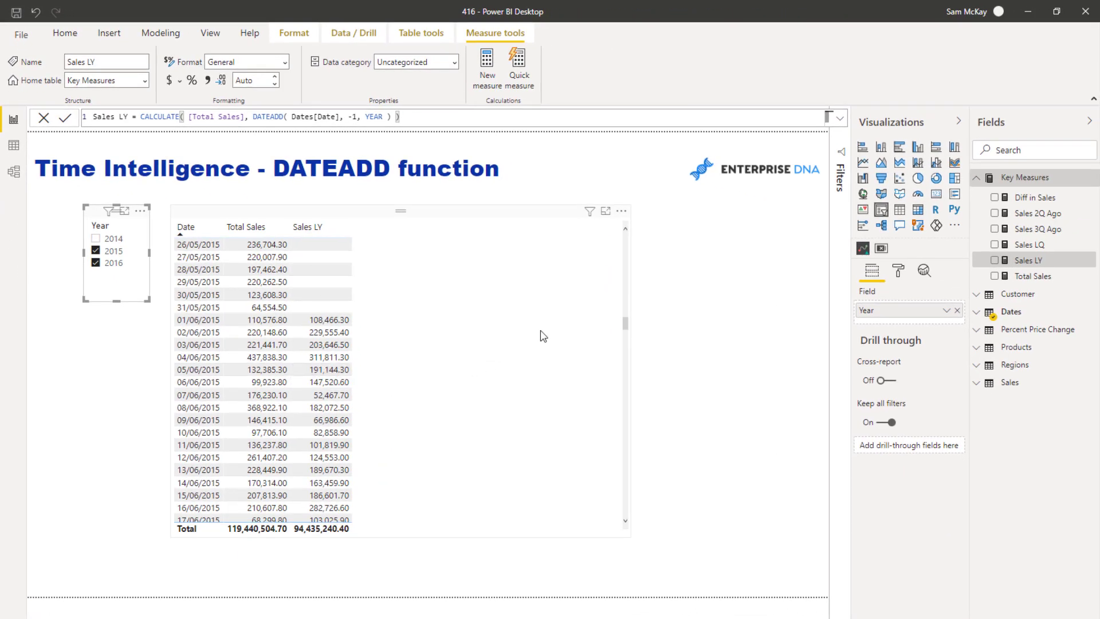
Step: Add the Sales LQ measure to the table and examine its DATEADD expression with the QUARTER interval
{"action": "left_click", "coordinate": [1034, 247]}
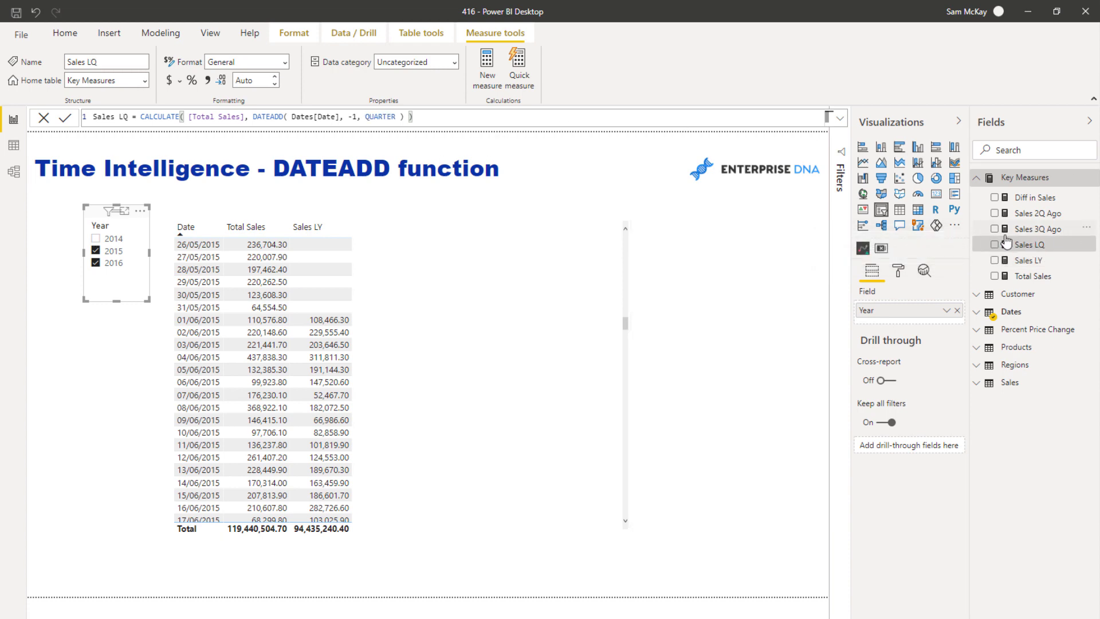
{"action": "left_click_drag", "start_coordinate": [1029, 246], "coordinate": [434, 360]}
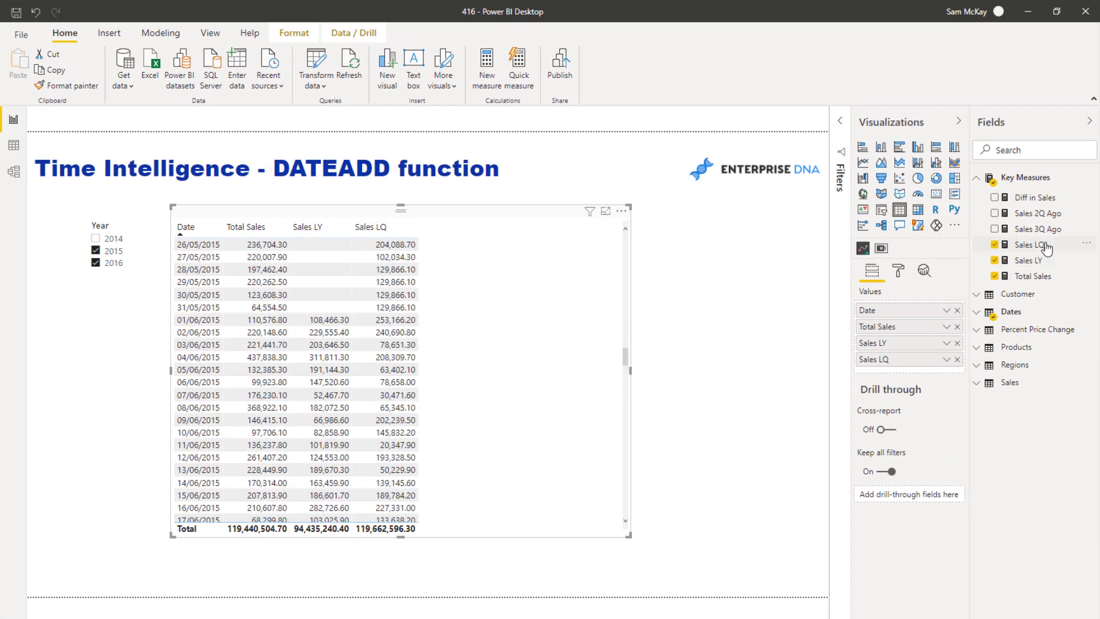
{"action": "left_click", "coordinate": [1044, 245]}
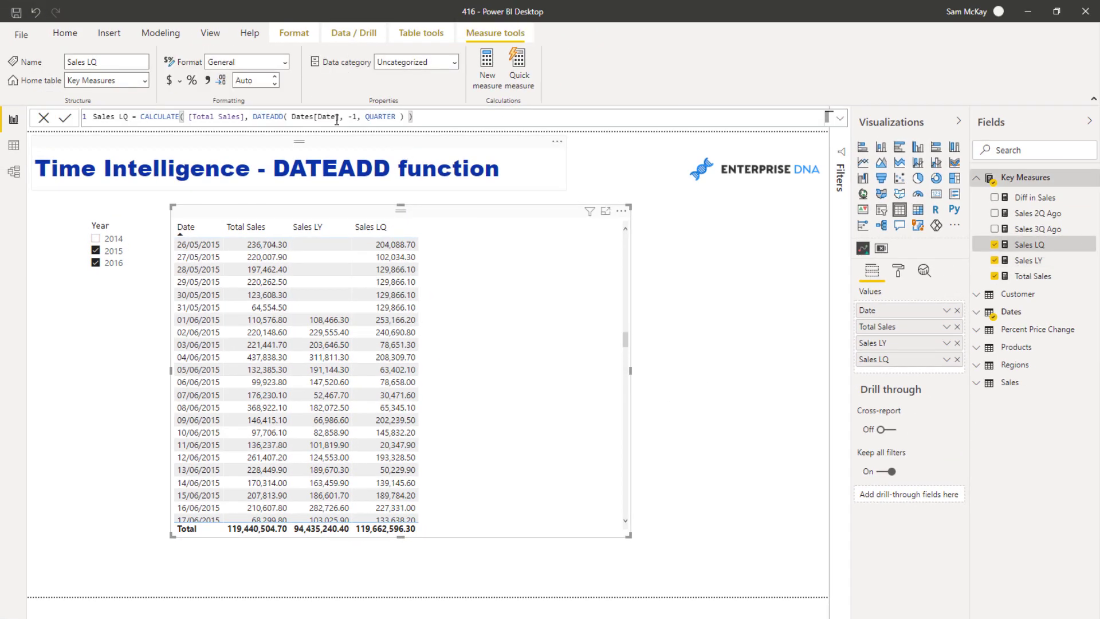
{"action": "left_click_drag", "start_coordinate": [253, 116], "coordinate": [396, 119]}
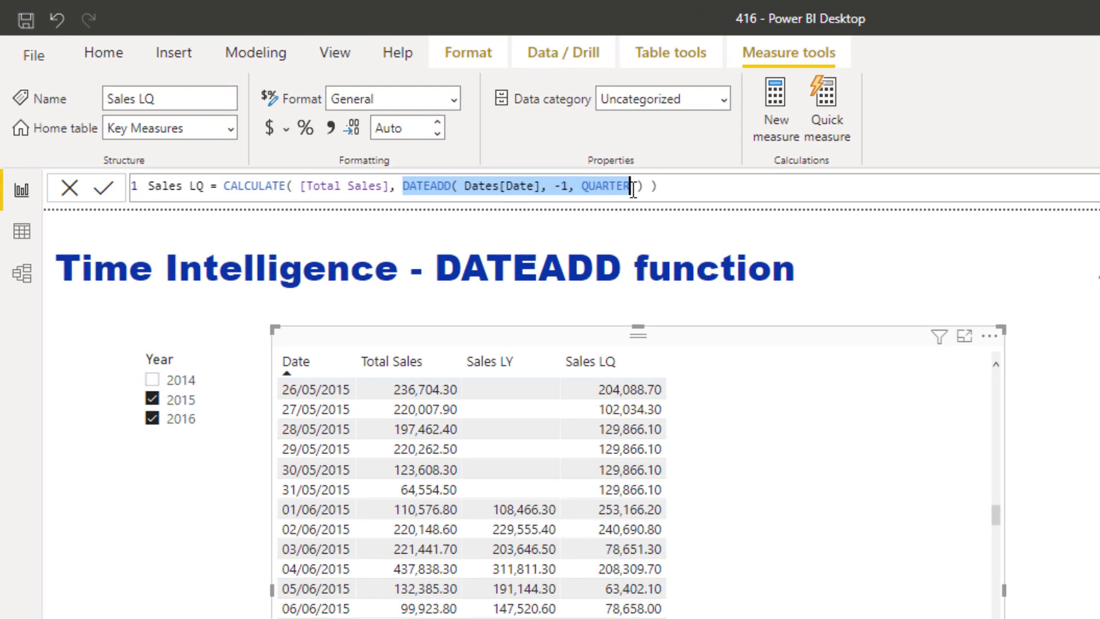
{"action": "left_click", "coordinate": [631, 186]}
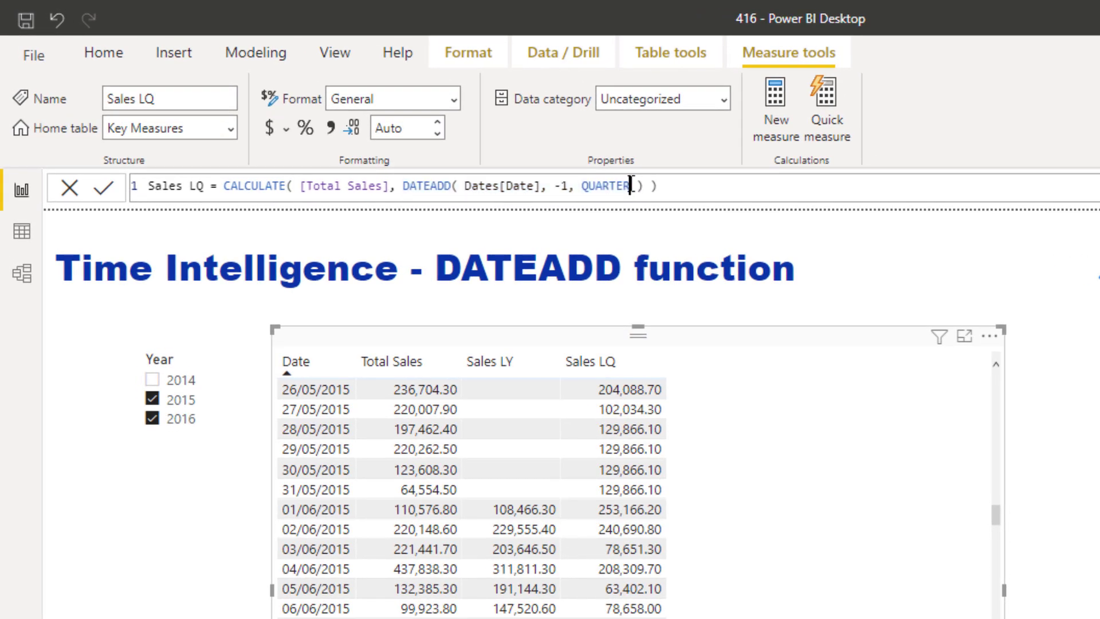
{"action": "left_click_drag", "start_coordinate": [630, 185], "coordinate": [583, 185]}
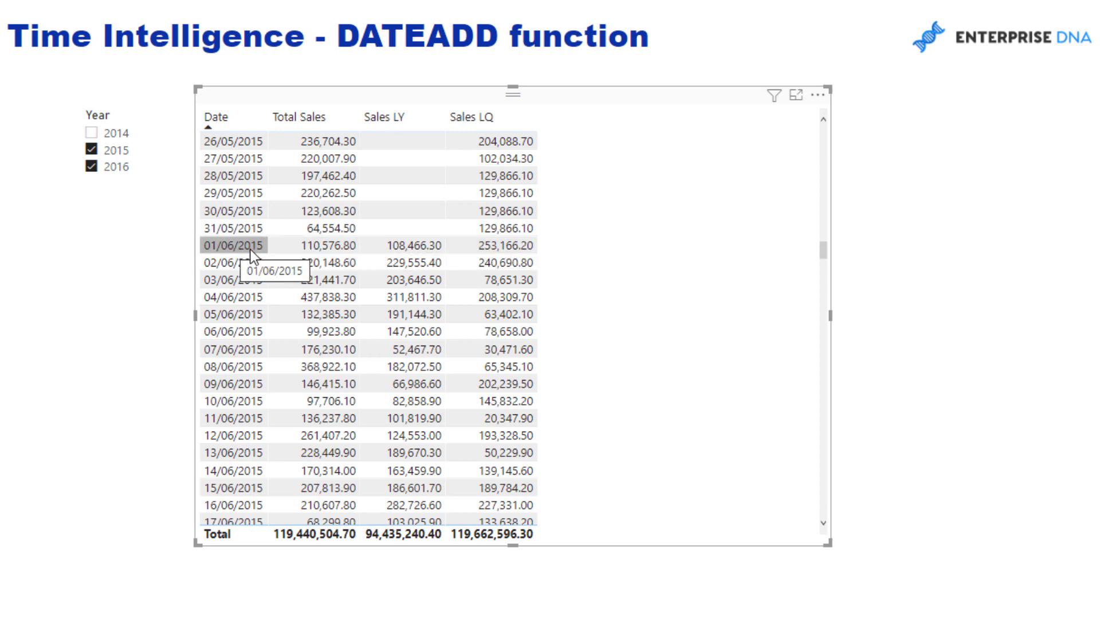
Step: Compare the table's Sales LQ values for June 2015 with the Total Sales values for March 2015
{"action": "scroll", "coordinate": [251, 253], "scroll_direction": "up", "scroll_amount": 20}
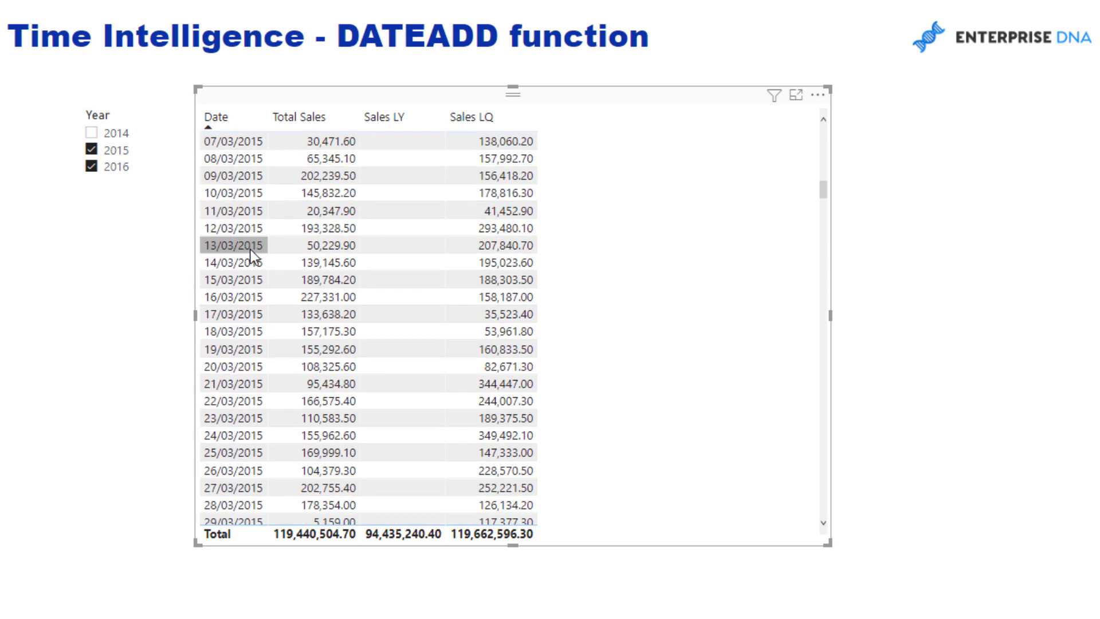
{"action": "scroll", "coordinate": [250, 255], "scroll_direction": "up", "scroll_amount": 10}
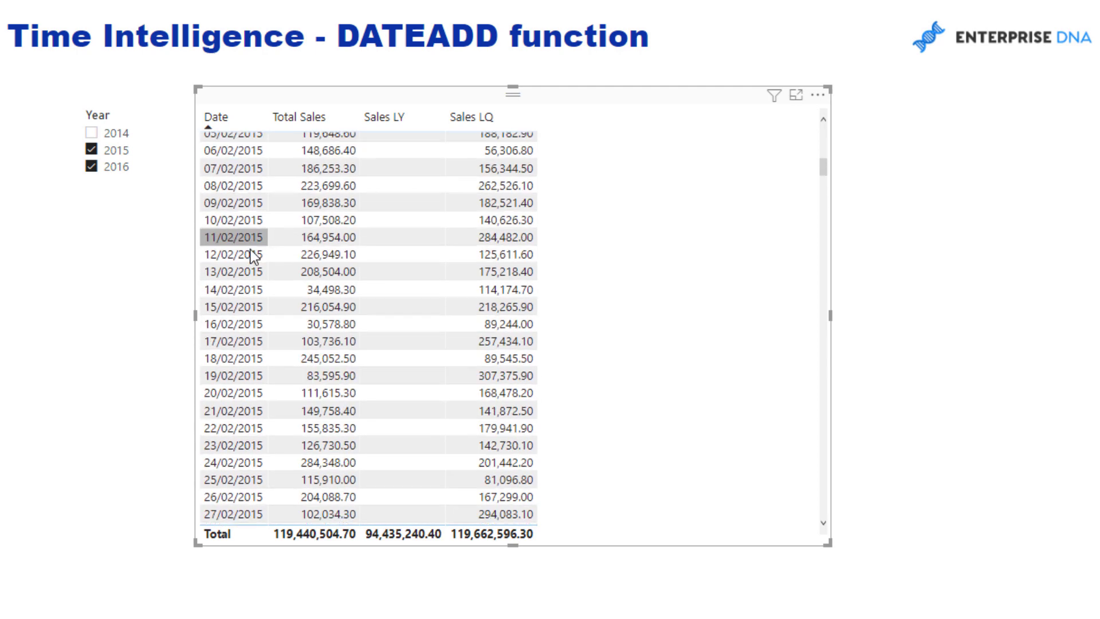
{"action": "scroll", "coordinate": [249, 252], "scroll_direction": "down", "scroll_amount": 5}
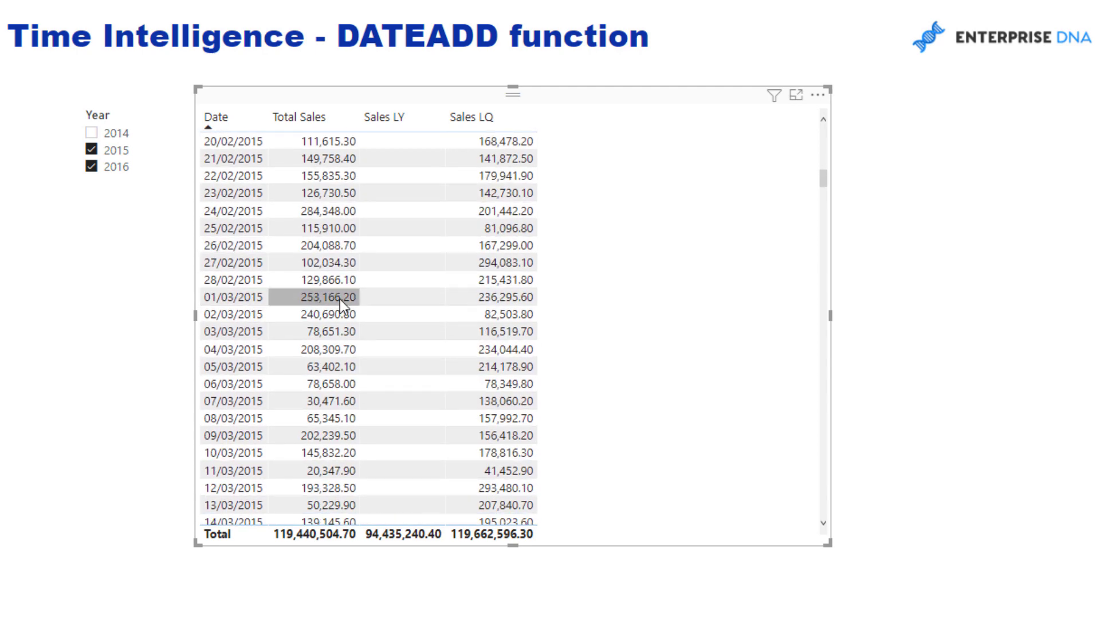
{"action": "scroll", "coordinate": [342, 298], "scroll_direction": "down", "scroll_amount": 18}
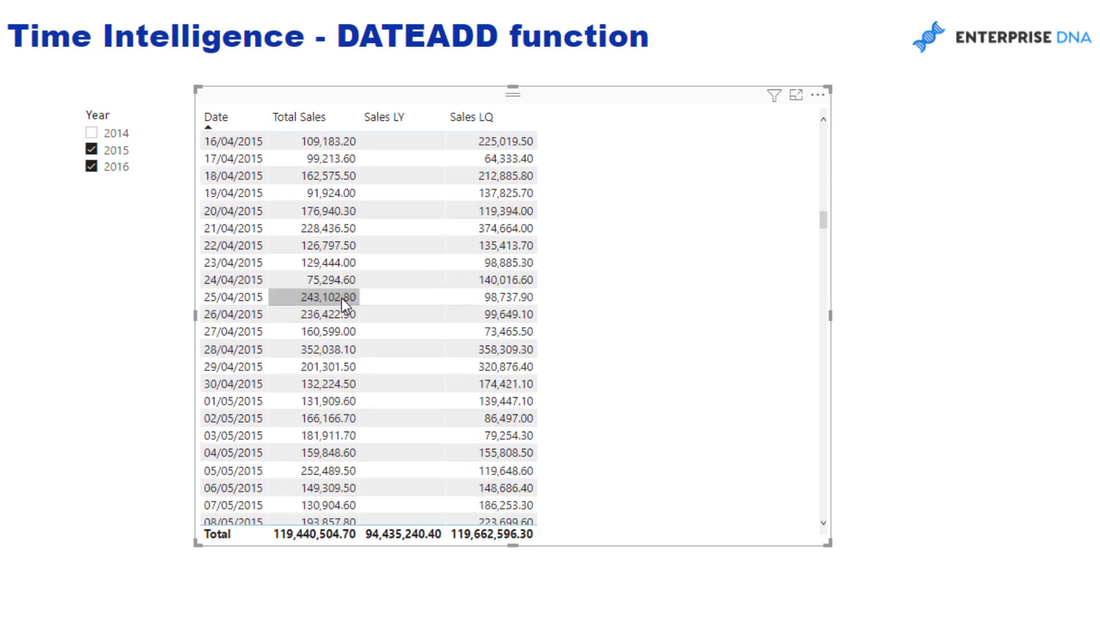
{"action": "scroll", "coordinate": [342, 298], "scroll_direction": "down", "scroll_amount": 18}
{"action": "scroll", "coordinate": [341, 298], "scroll_direction": "up", "scroll_amount": 5}
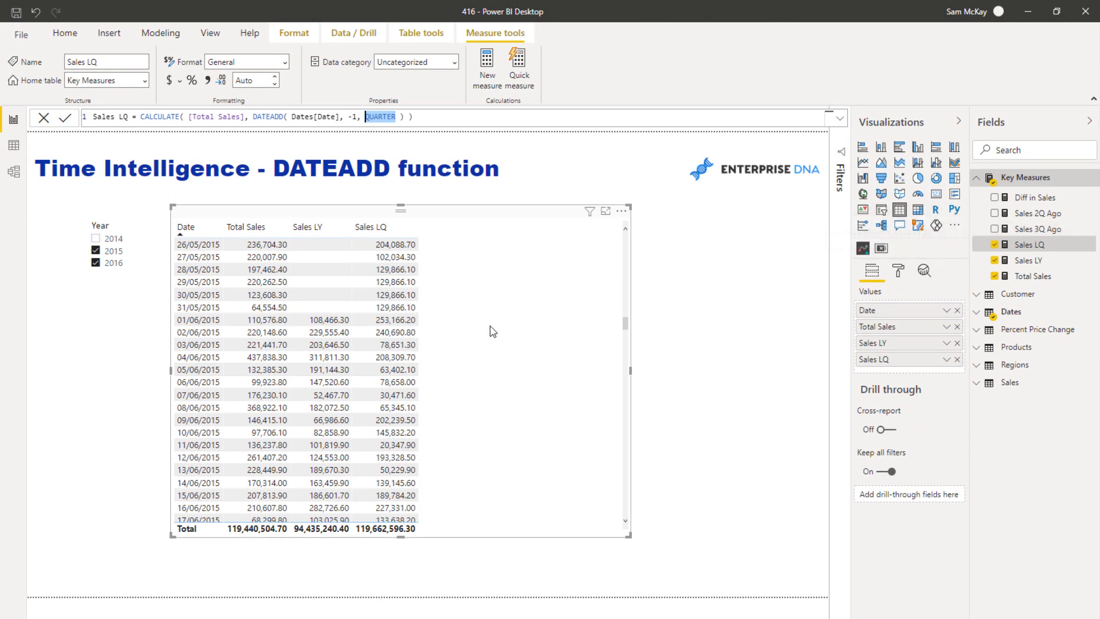
Step: Add the Sales 2Q Ago measure to the table and open its formula
{"action": "left_click_drag", "start_coordinate": [1031, 214], "coordinate": [493, 297]}
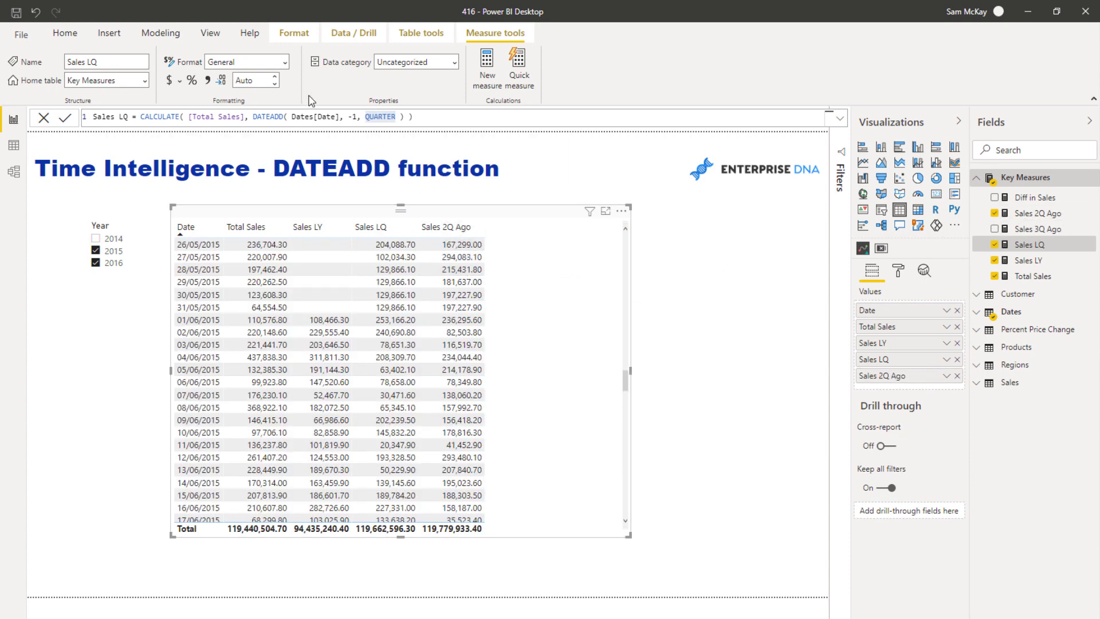
{"action": "left_click", "coordinate": [1048, 214]}
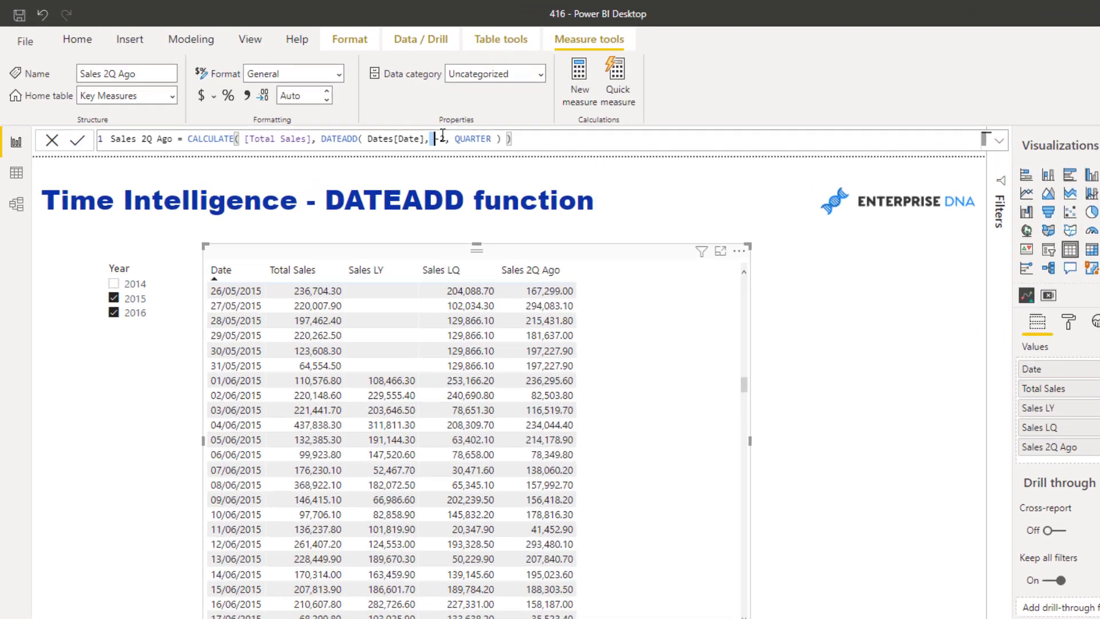
Step: Add the Sales 3Q Ago measure to the table and examine its DATEADD expression with the -3 QUARTER shift
{"action": "left_click_drag", "start_coordinate": [385, 116], "coordinate": [363, 116]}
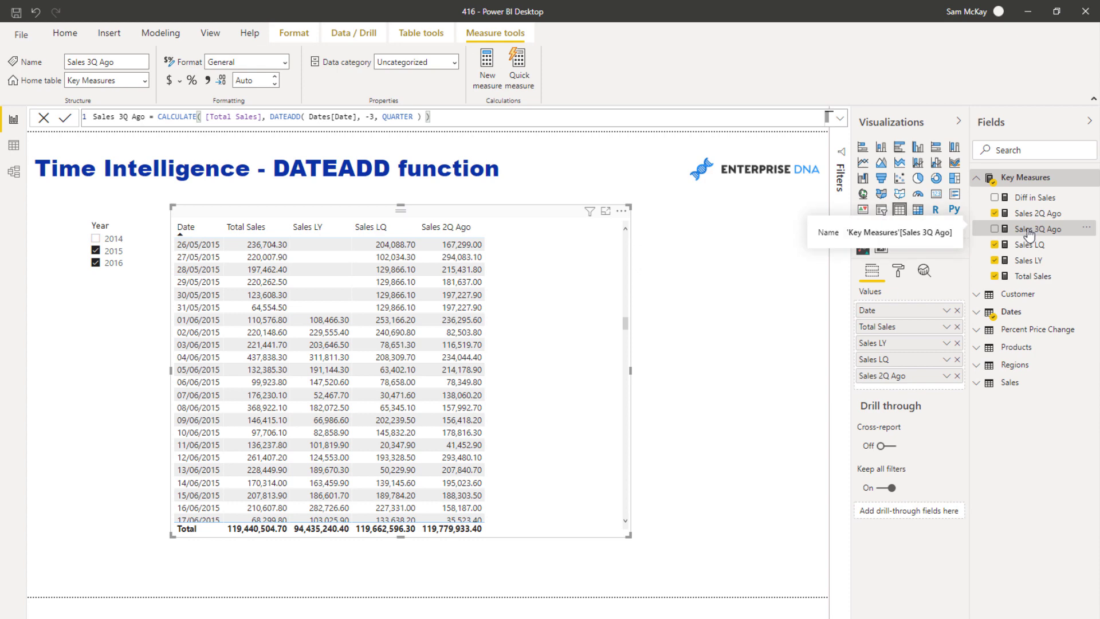
{"action": "left_click_drag", "start_coordinate": [1034, 229], "coordinate": [549, 364]}
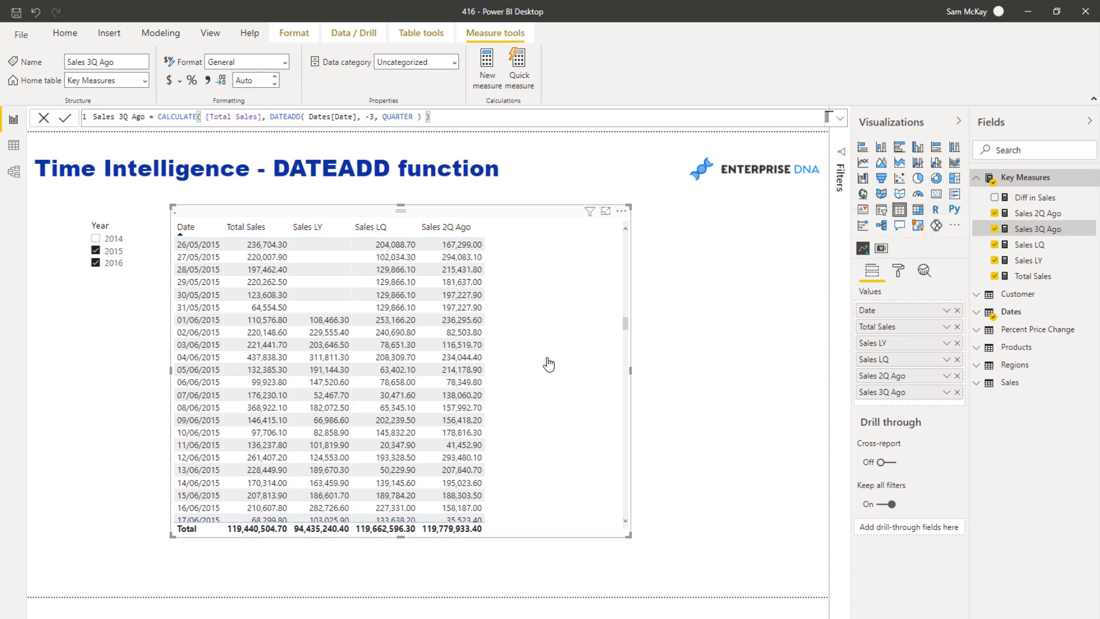
{"action": "left_click", "coordinate": [373, 117]}
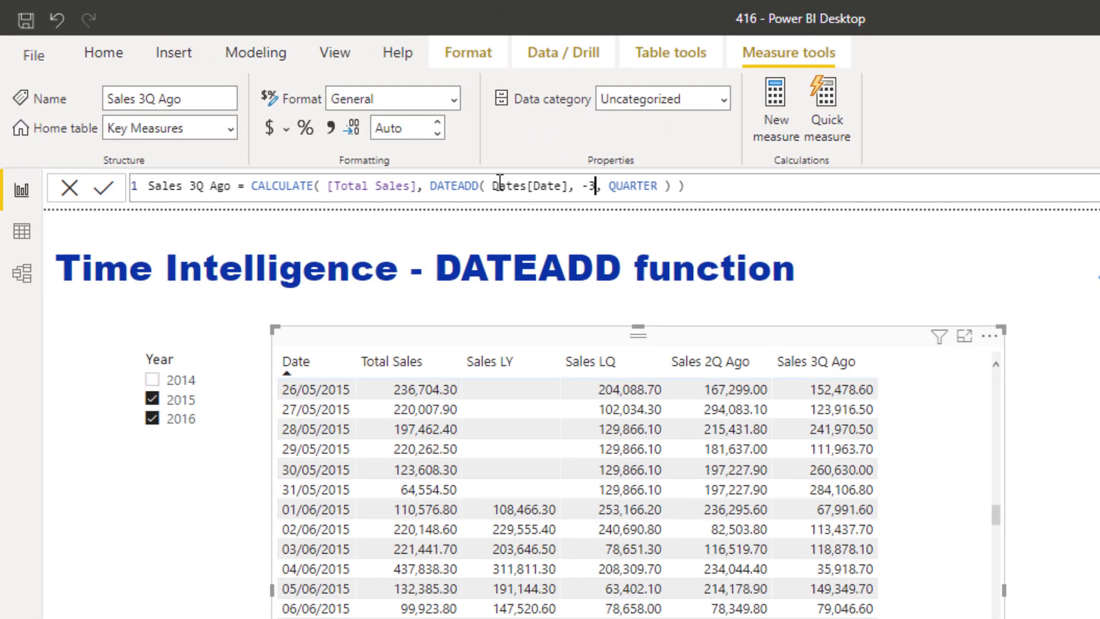
{"action": "left_click", "coordinate": [405, 172]}
{"action": "left_click_drag", "start_coordinate": [434, 182], "coordinate": [699, 185]}
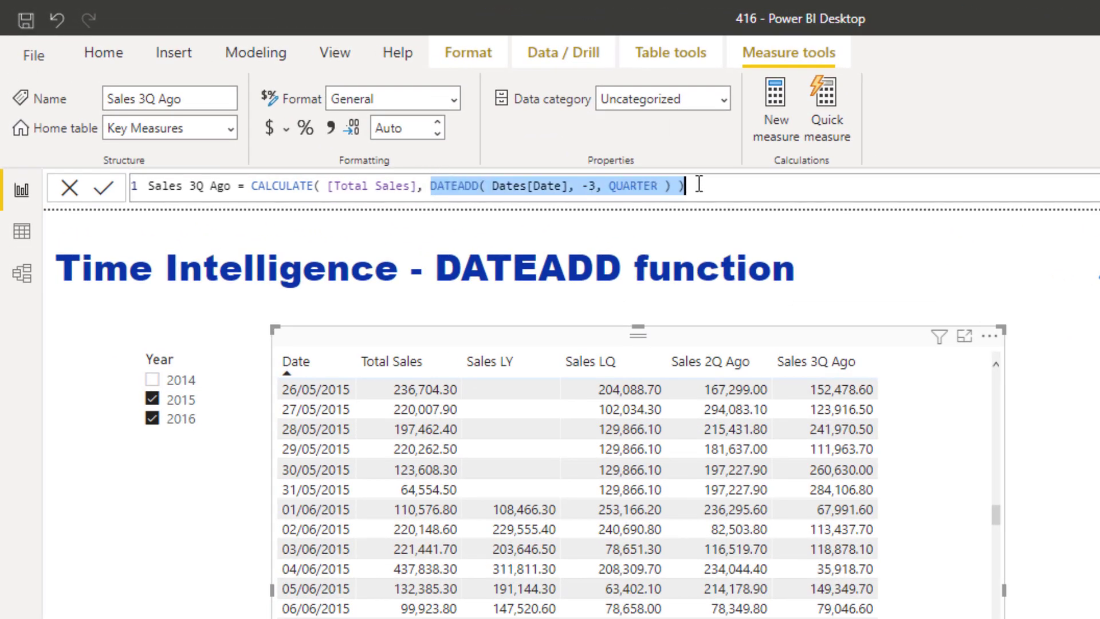
{"action": "left_click", "coordinate": [699, 185]}
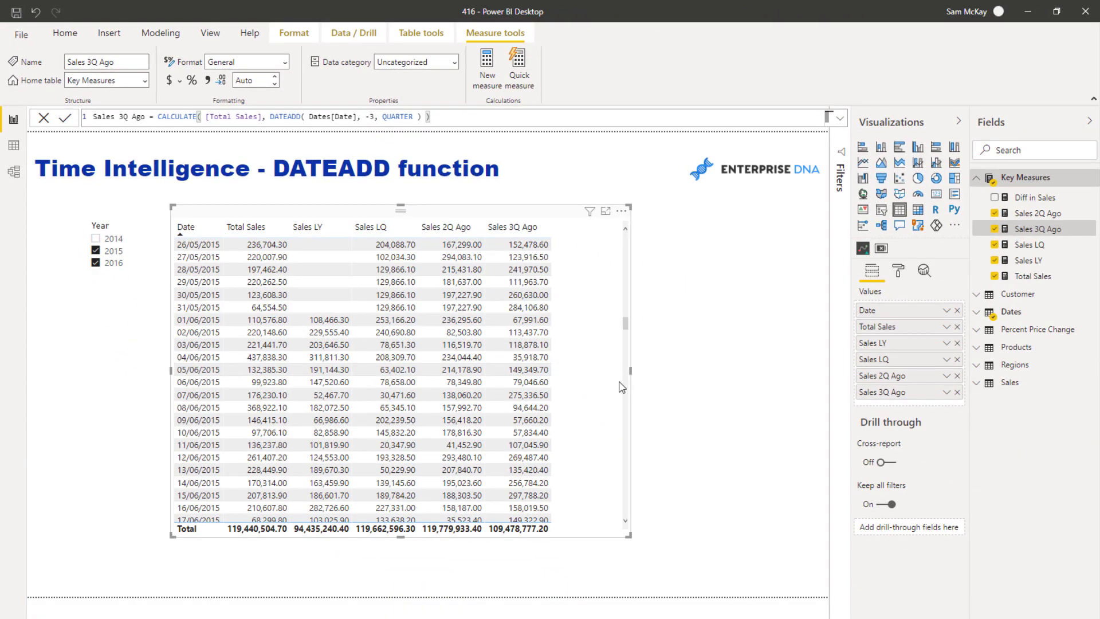
Step: Narrow the sales table to fit its columns and shorten it to free the lower half of the page
{"action": "left_click_drag", "start_coordinate": [619, 381], "coordinate": [595, 377]}
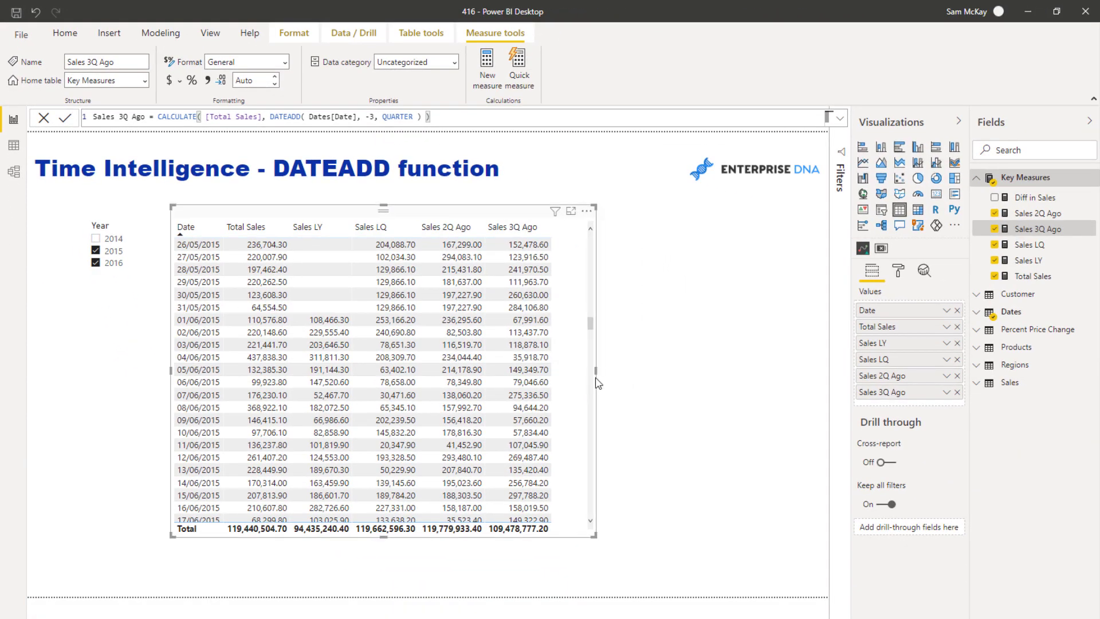
{"action": "left_click_drag", "start_coordinate": [594, 536], "coordinate": [595, 566]}
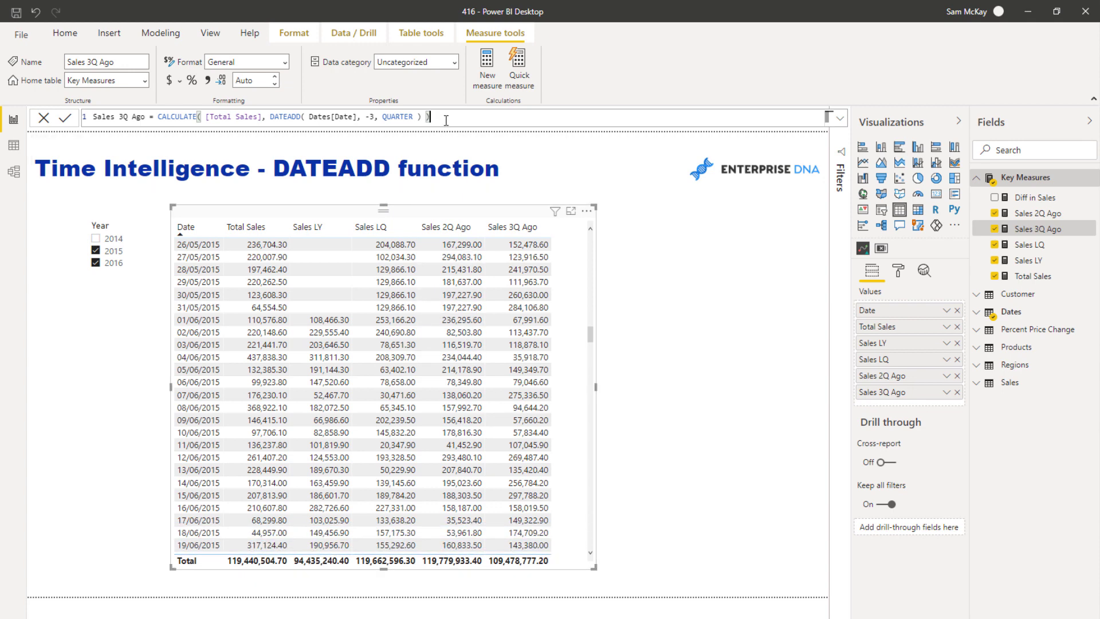
{"action": "key", "text": "ctrl+a"}
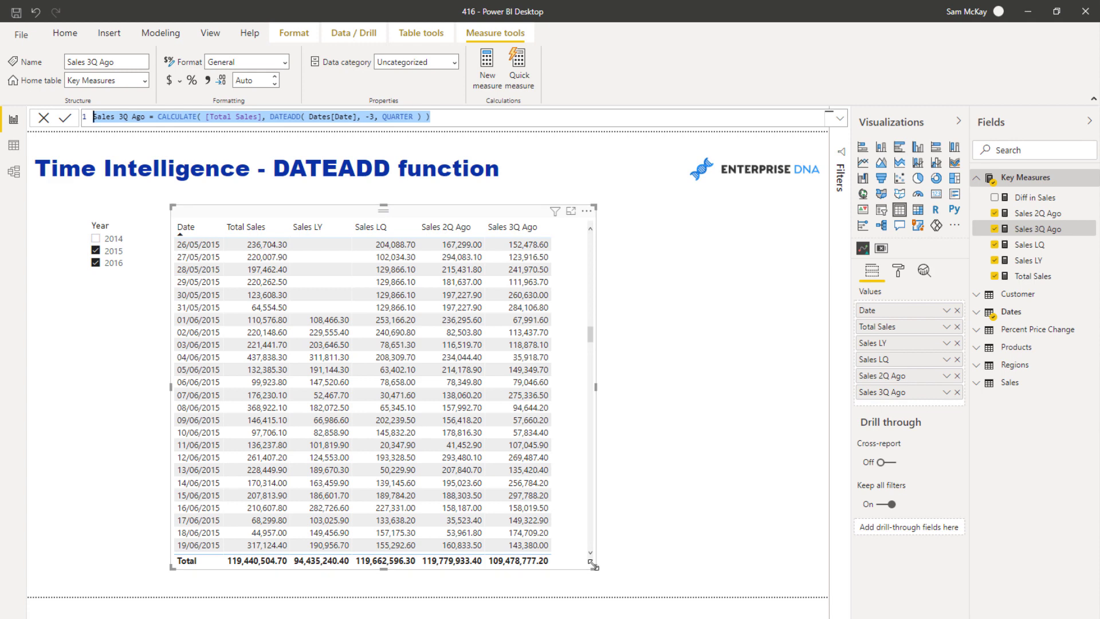
{"action": "left_click_drag", "start_coordinate": [594, 568], "coordinate": [593, 395]}
{"action": "left_click", "coordinate": [467, 219]}
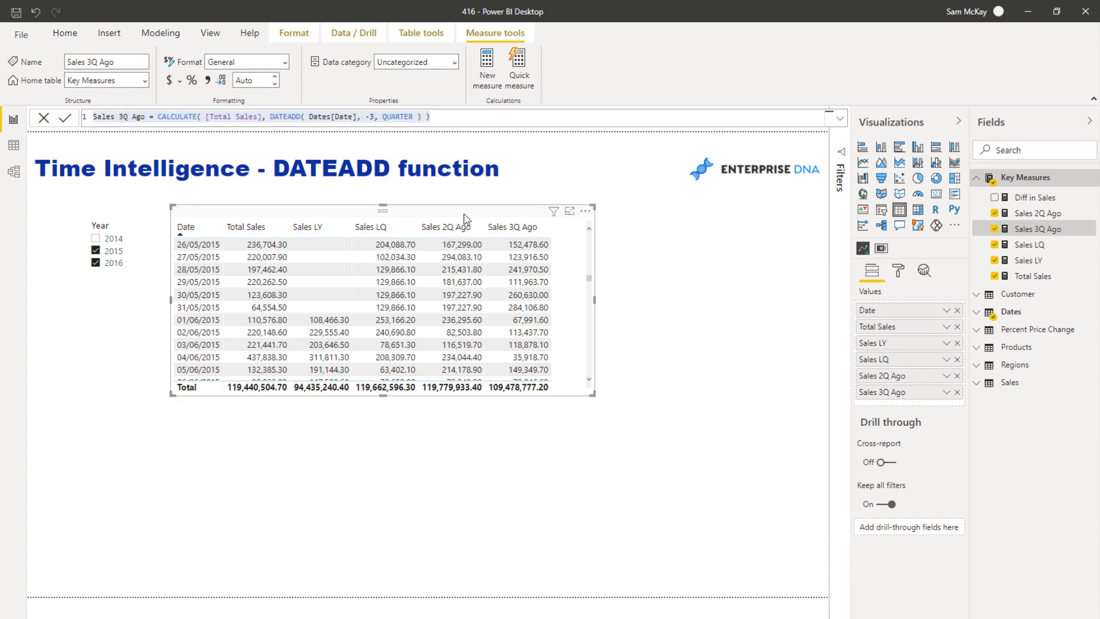
Step: Duplicate the sales table and place the copy directly below the original
{"action": "left_click_drag", "start_coordinate": [465, 220], "coordinate": [489, 413]}
{"action": "key", "text": "ctrl+c"}
{"action": "key", "text": "ctrl+v"}
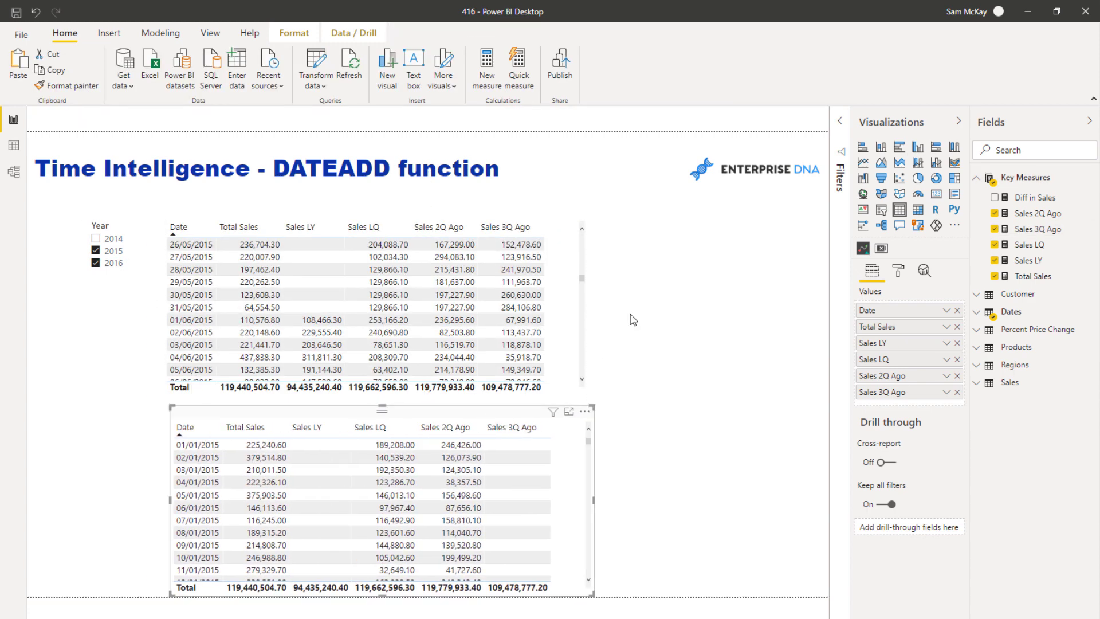
Step: Remove Sales LY from the copied table and turn the copy into a smaller clustered column chart
{"action": "left_click", "coordinate": [957, 360]}
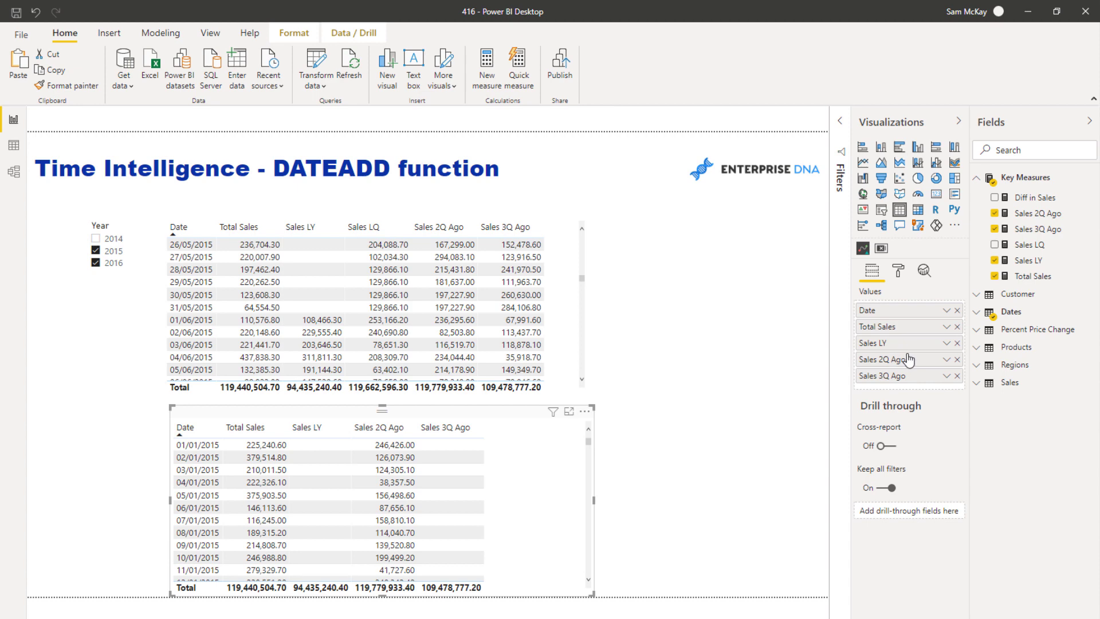
{"action": "left_click_drag", "start_coordinate": [1019, 247], "coordinate": [914, 352]}
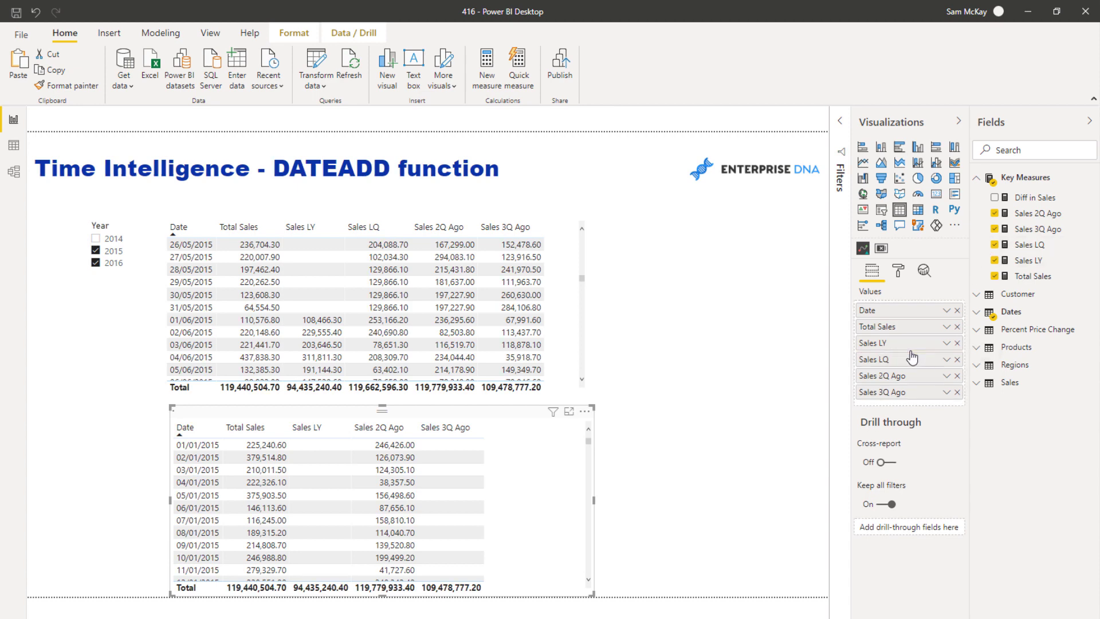
{"action": "left_click", "coordinate": [957, 342]}
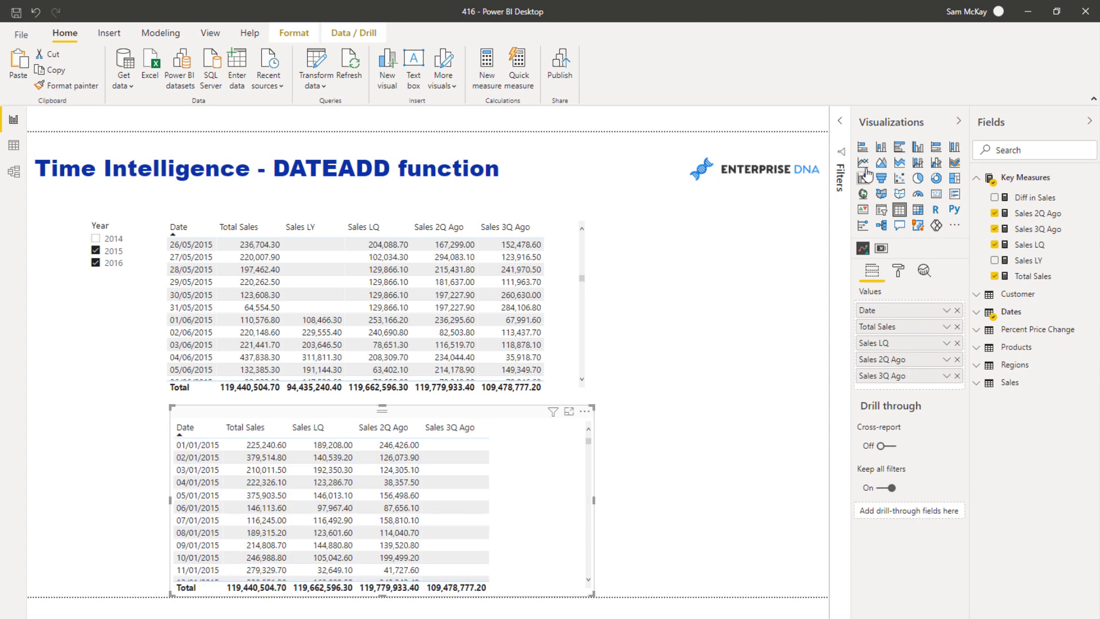
{"action": "left_click", "coordinate": [919, 150]}
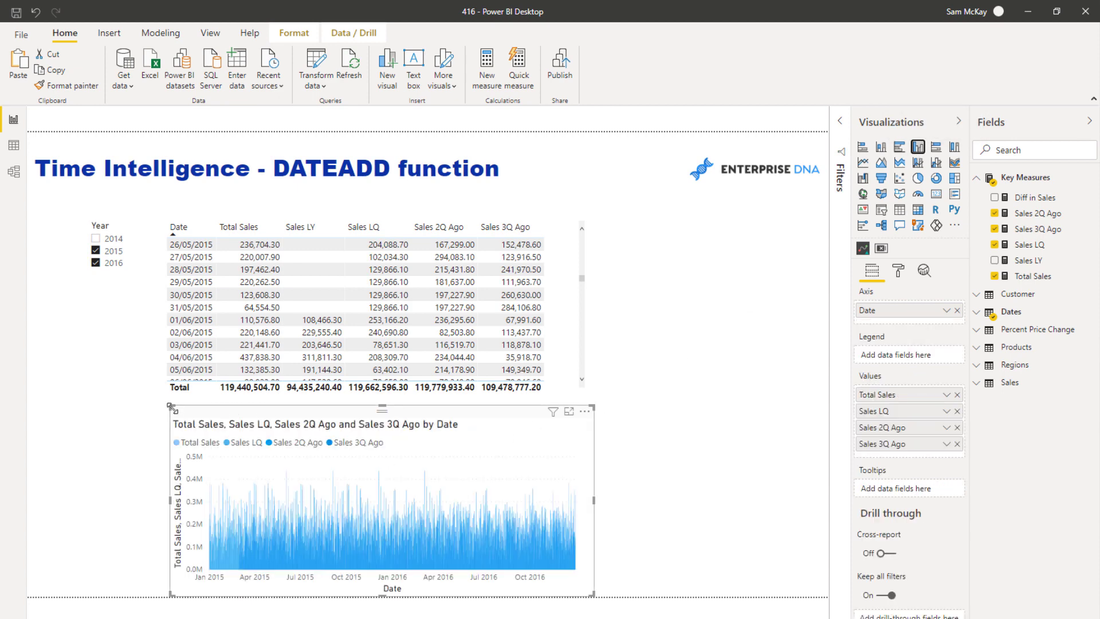
{"action": "left_click_drag", "start_coordinate": [170, 405], "coordinate": [294, 422]}
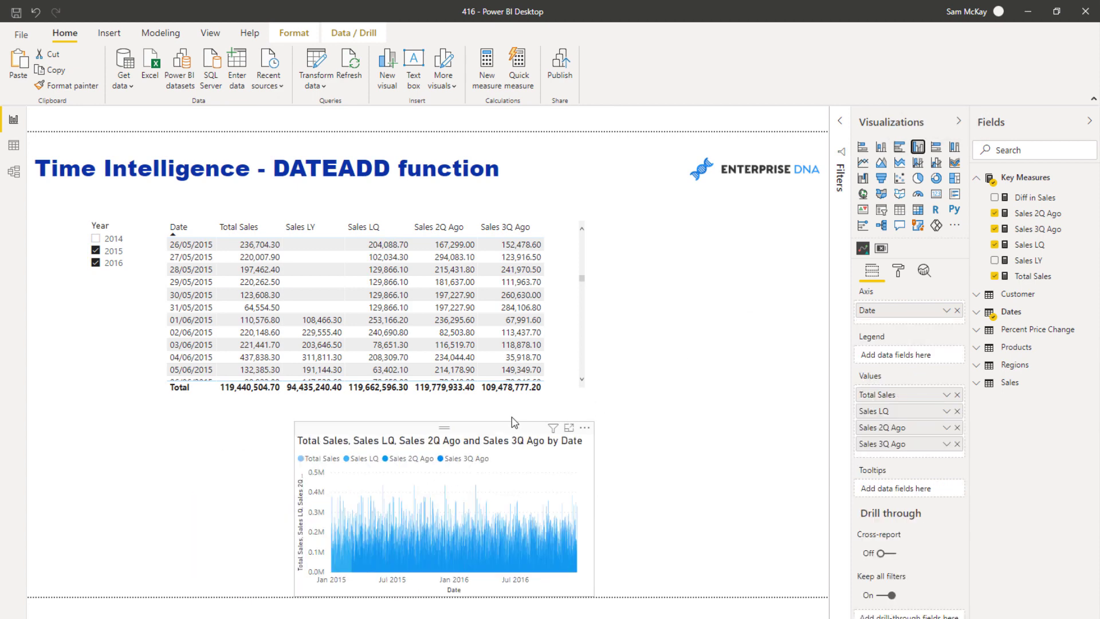
Step: Add the Dates table's QuarterInCalendar field as a new visual below the Year slicer and filter the page to 2016
{"action": "left_click", "coordinate": [997, 311]}
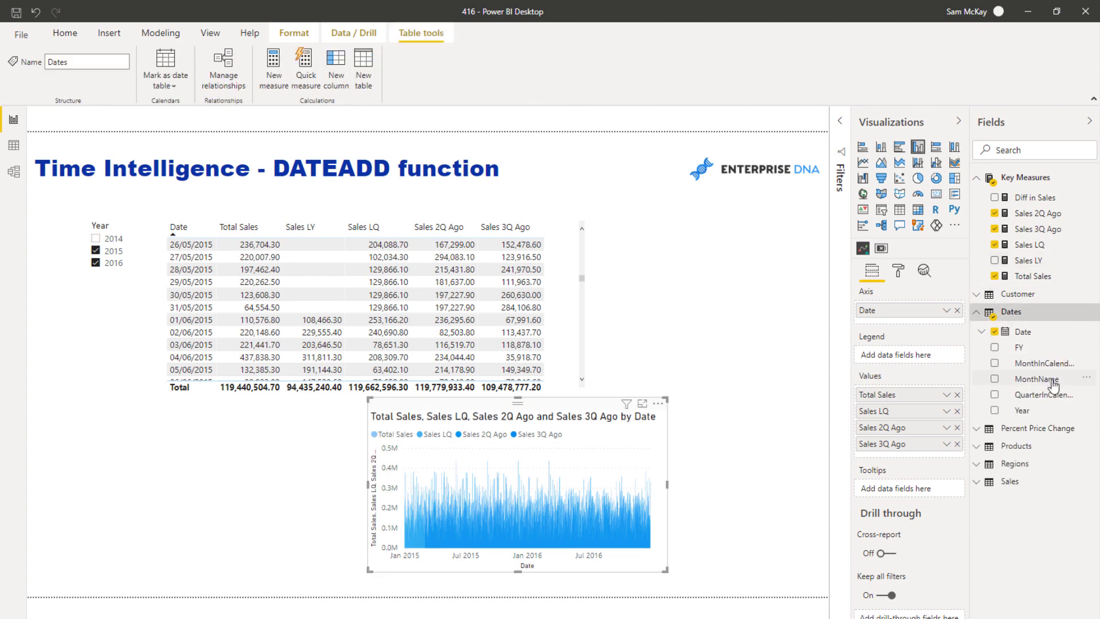
{"action": "left_click_drag", "start_coordinate": [1047, 395], "coordinate": [115, 338]}
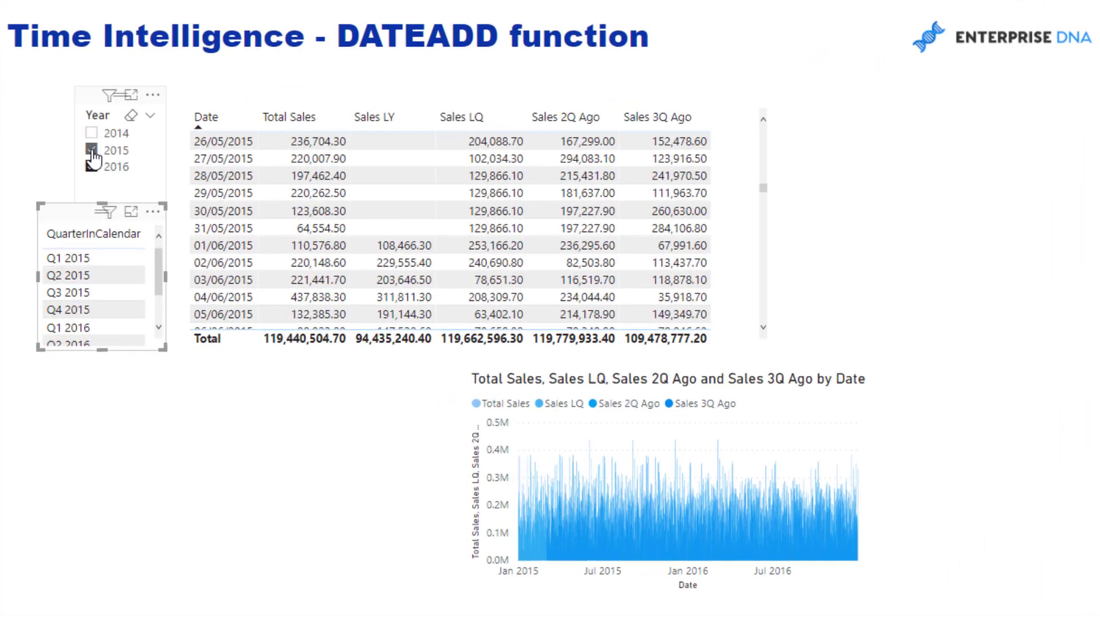
{"action": "left_click", "coordinate": [91, 166]}
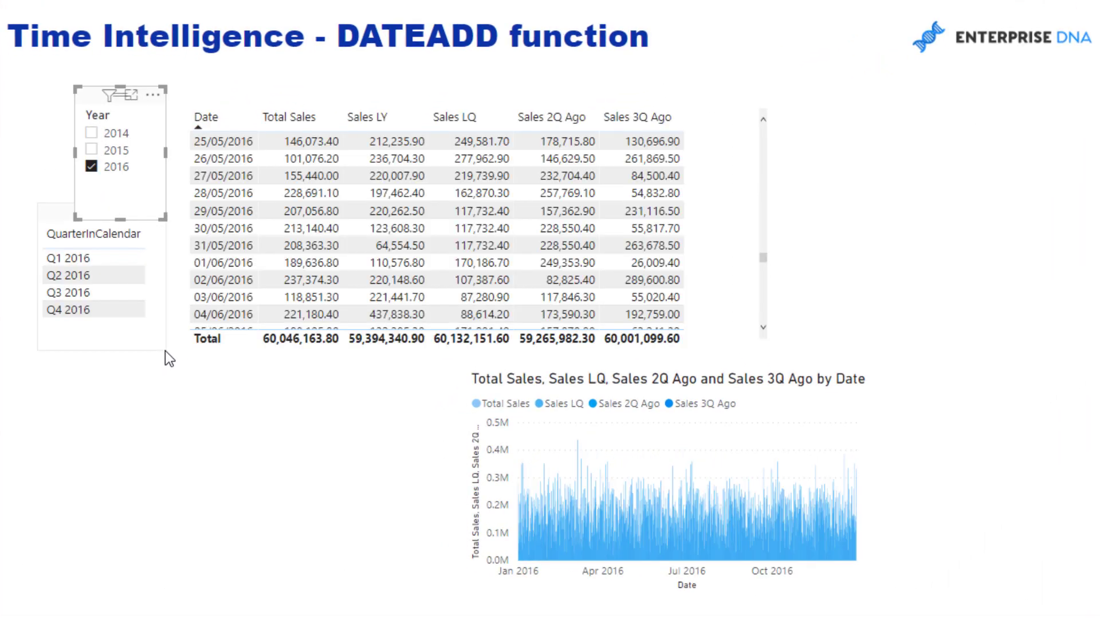
Step: Separate the QuarterInCalendar visual from the Year slicer and line up their left edges
{"action": "left_click_drag", "start_coordinate": [56, 211], "coordinate": [63, 249]}
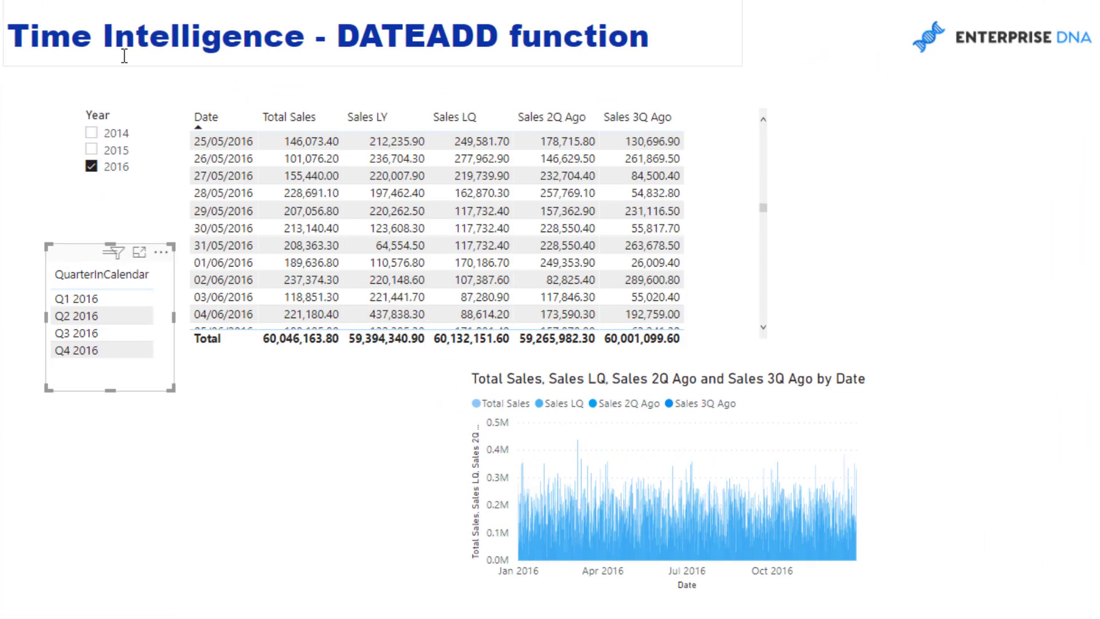
{"action": "left_click", "coordinate": [115, 99]}
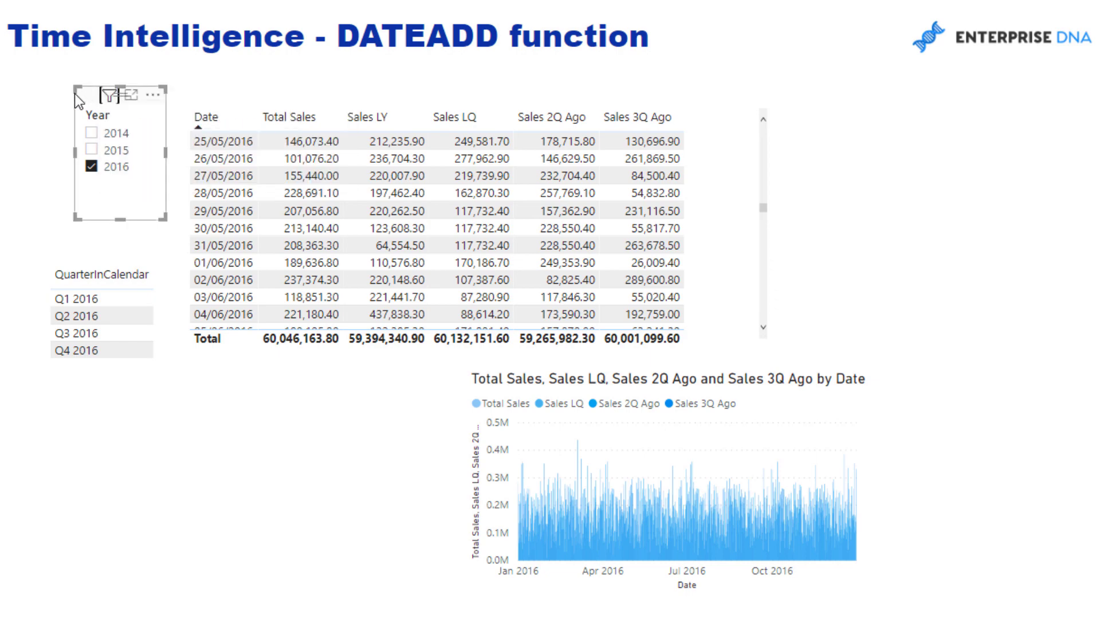
{"action": "left_click_drag", "start_coordinate": [75, 94], "coordinate": [47, 102]}
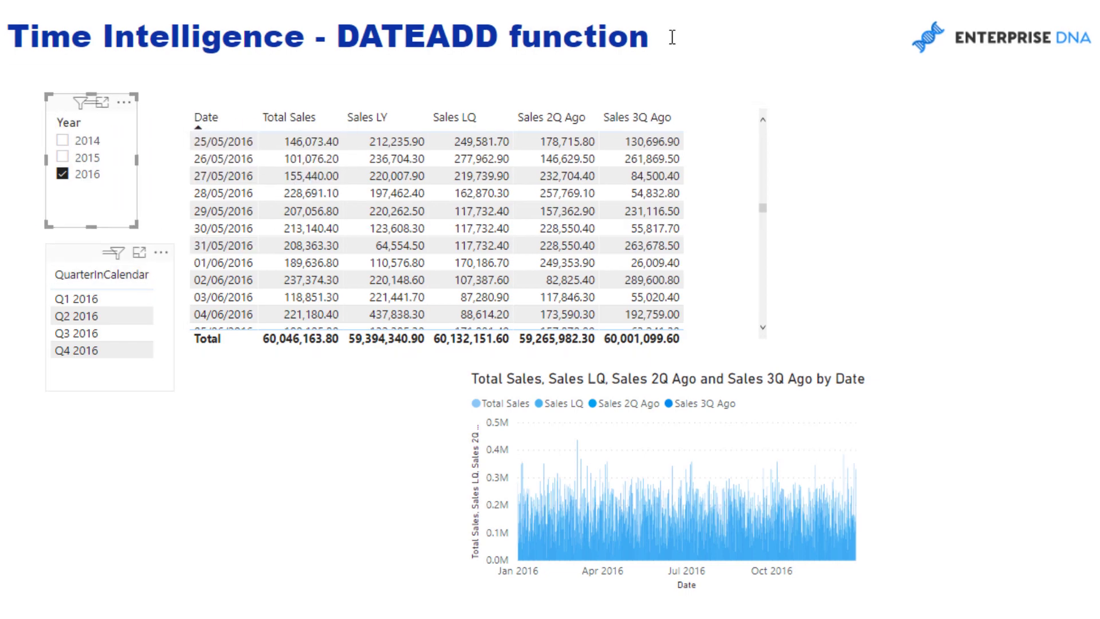
Step: Convert the QuarterInCalendar visual to a slicer and select Q3 2016
{"action": "left_click", "coordinate": [46, 265]}
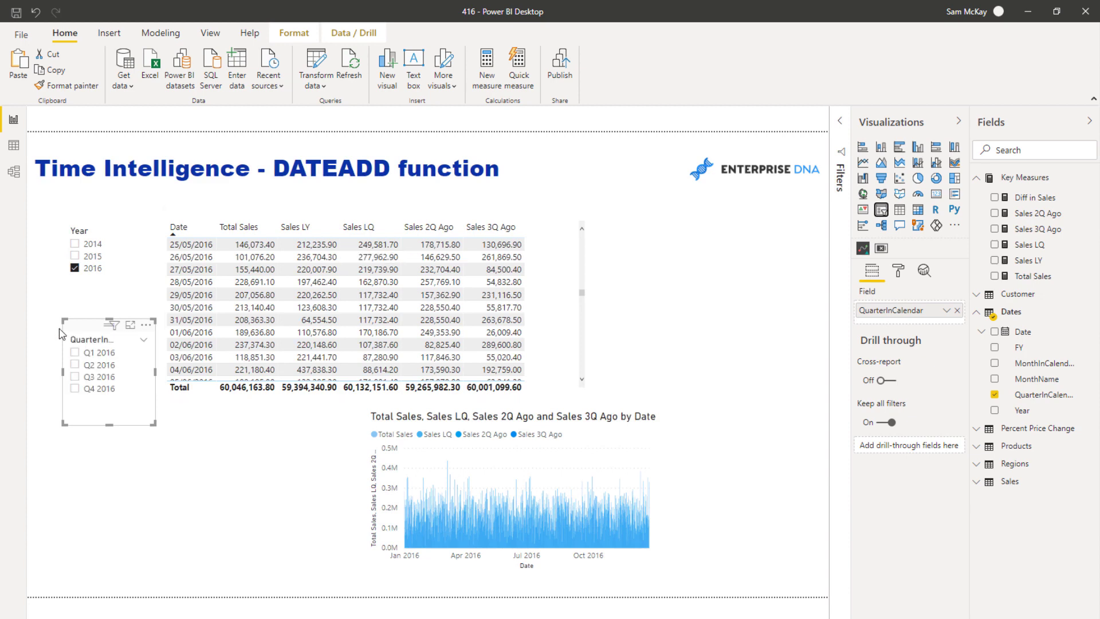
{"action": "left_click", "coordinate": [75, 376]}
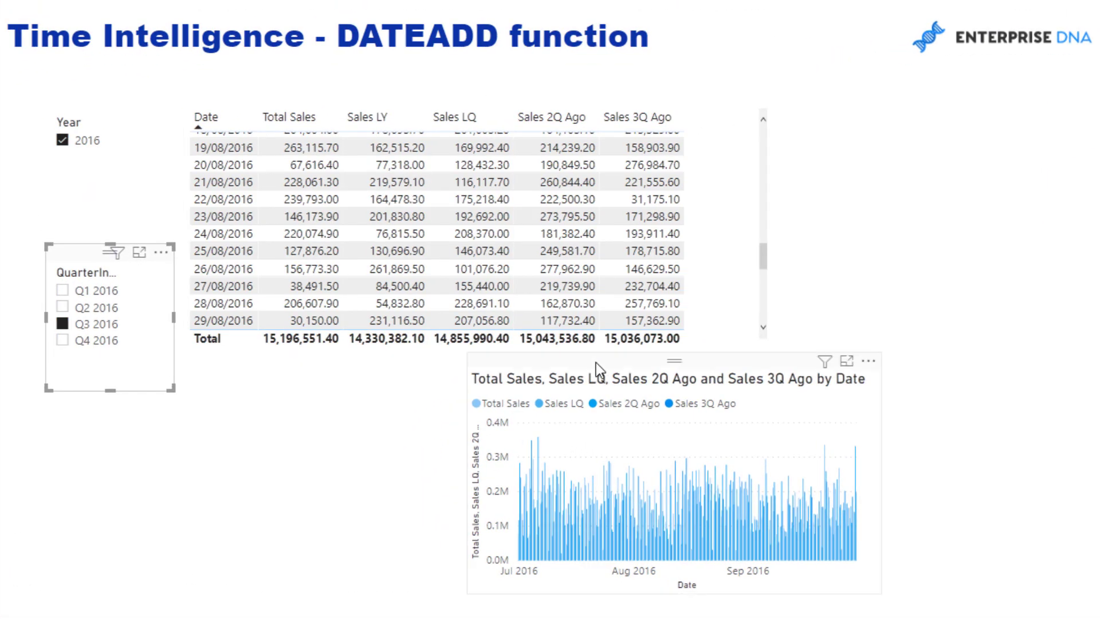
Step: Widen the column chart across the area below the table and remove Sales 3Q Ago from it
{"action": "left_click", "coordinate": [400, 403]}
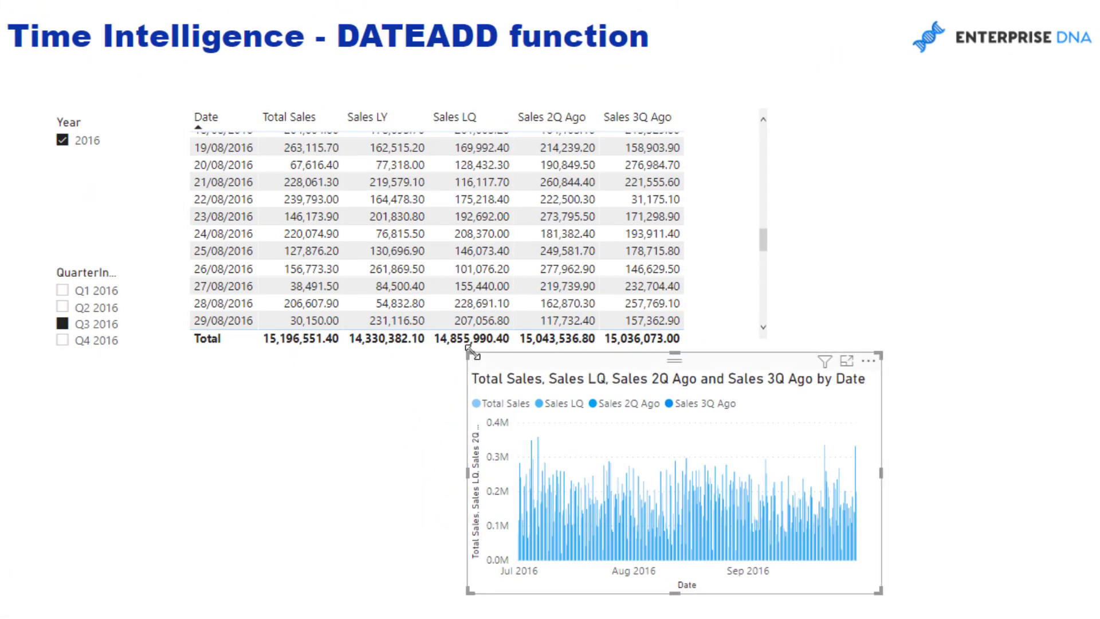
{"action": "left_click_drag", "start_coordinate": [469, 353], "coordinate": [167, 376]}
{"action": "left_click_drag", "start_coordinate": [899, 377], "coordinate": [989, 364]}
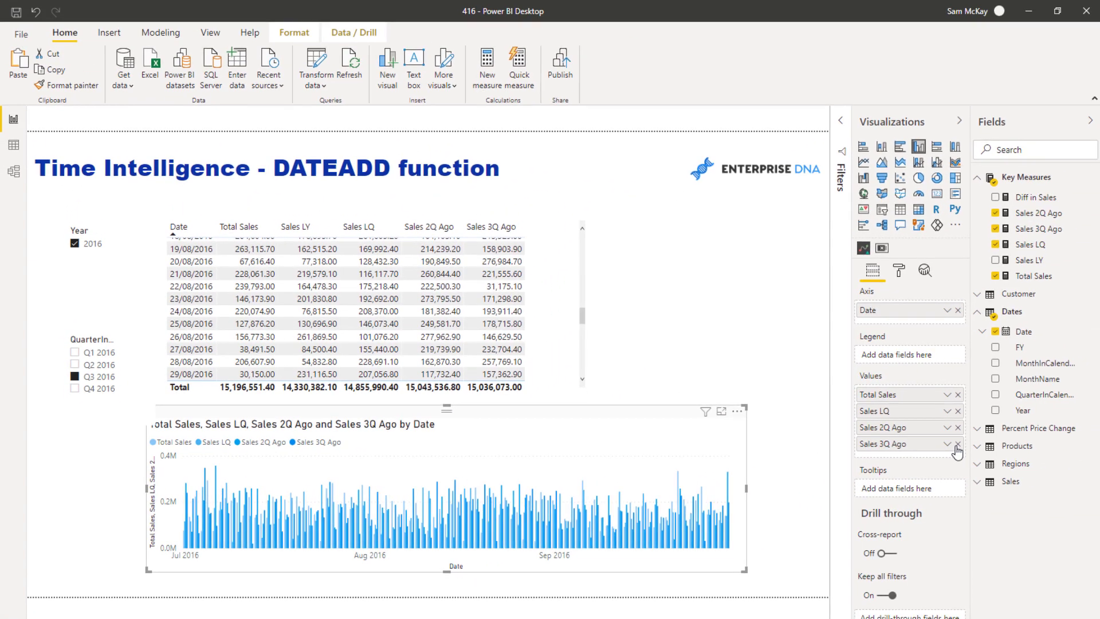
{"action": "left_click", "coordinate": [958, 444]}
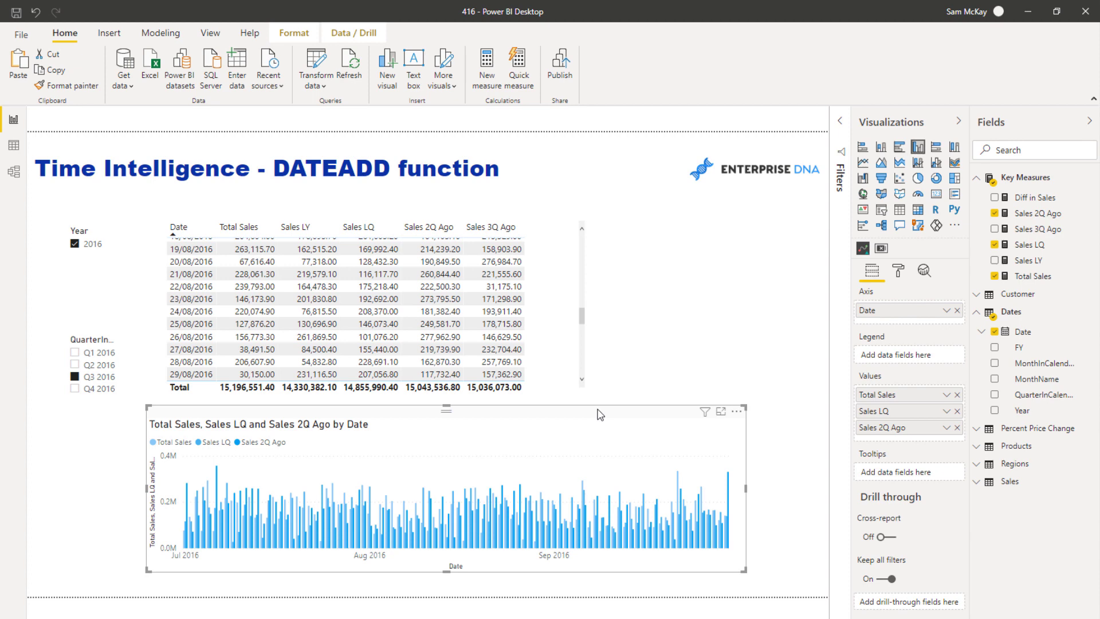
Step: Shift the sales table slightly to the left and widen it toward the right side of the page
{"action": "left_click", "coordinate": [436, 217]}
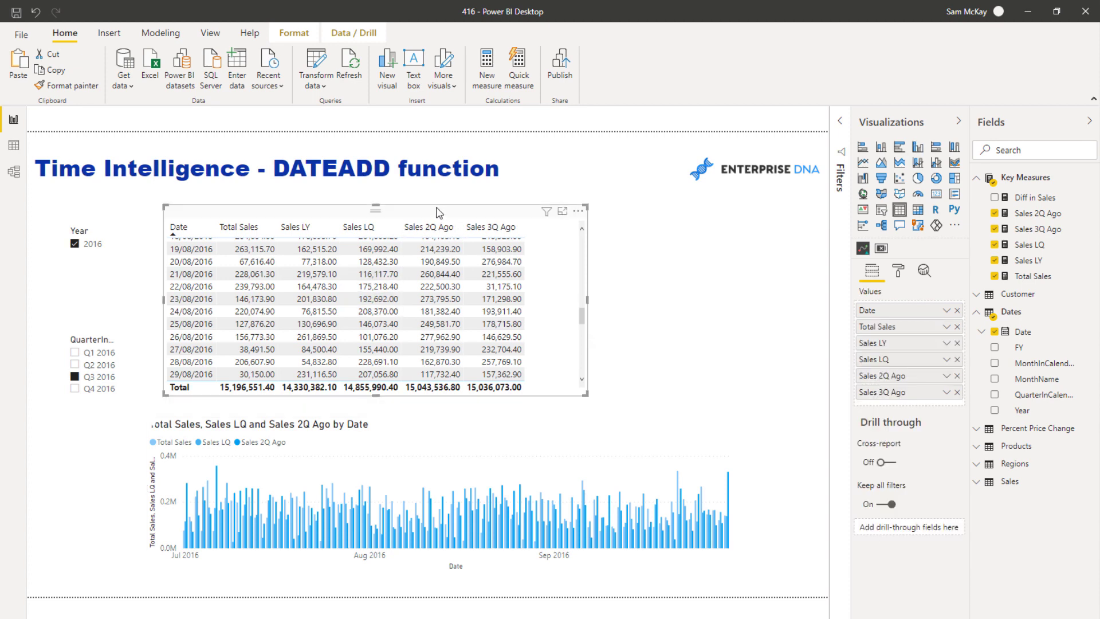
{"action": "left_click_drag", "start_coordinate": [435, 213], "coordinate": [434, 211]}
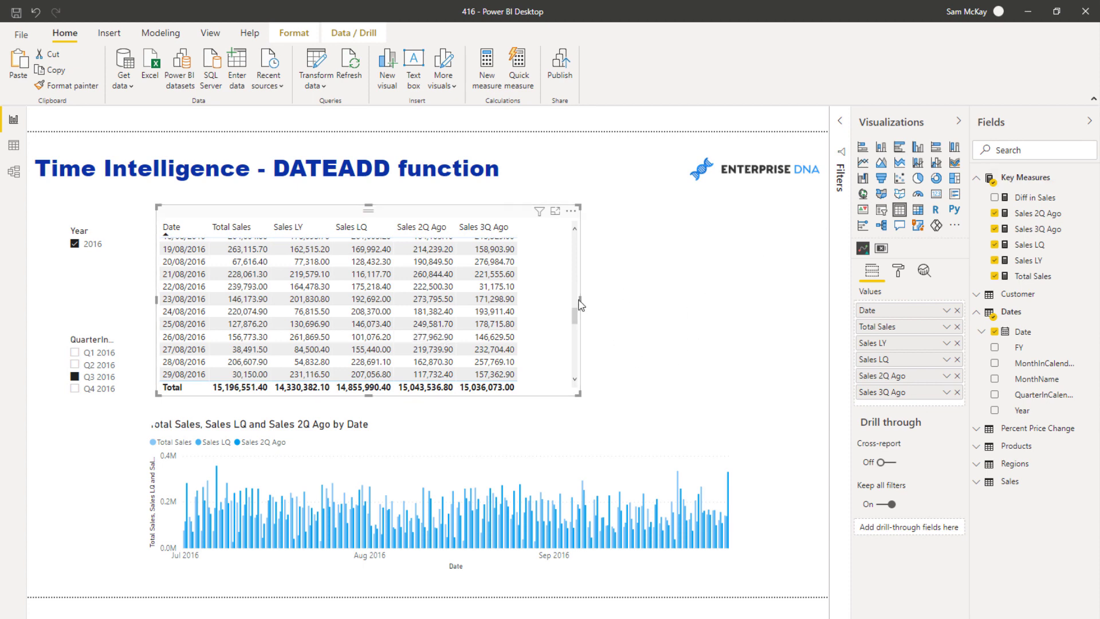
{"action": "left_click_drag", "start_coordinate": [579, 299], "coordinate": [703, 300]}
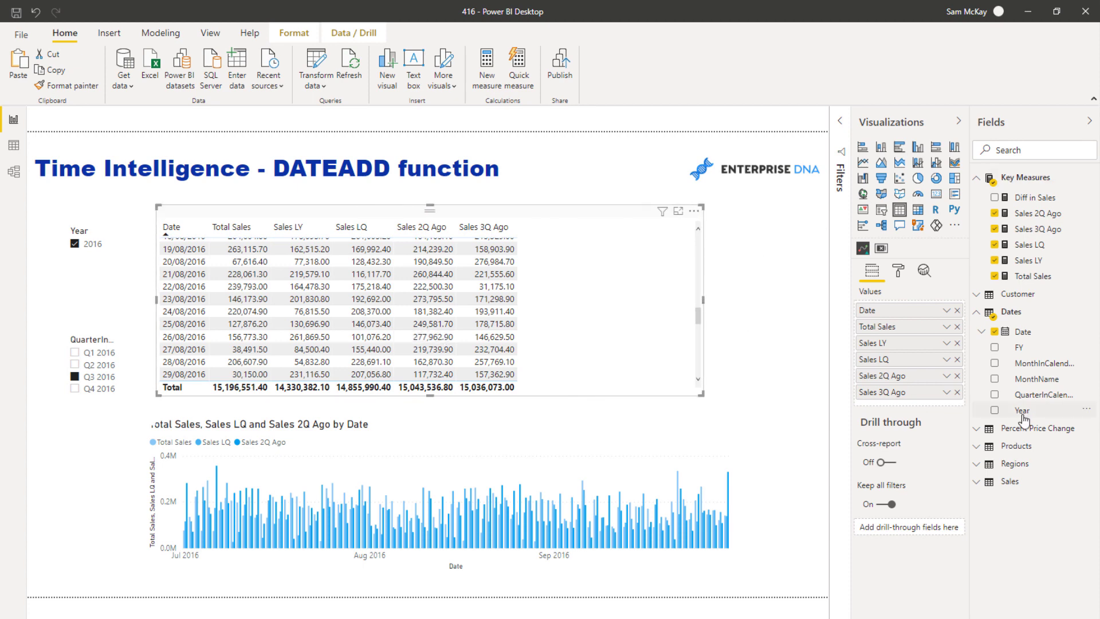
Step: Remove the Sales 3Q Ago, Sales 2Q Ago and Sales LQ measures from the table
{"action": "left_click", "coordinate": [955, 393]}
{"action": "left_click", "coordinate": [957, 376]}
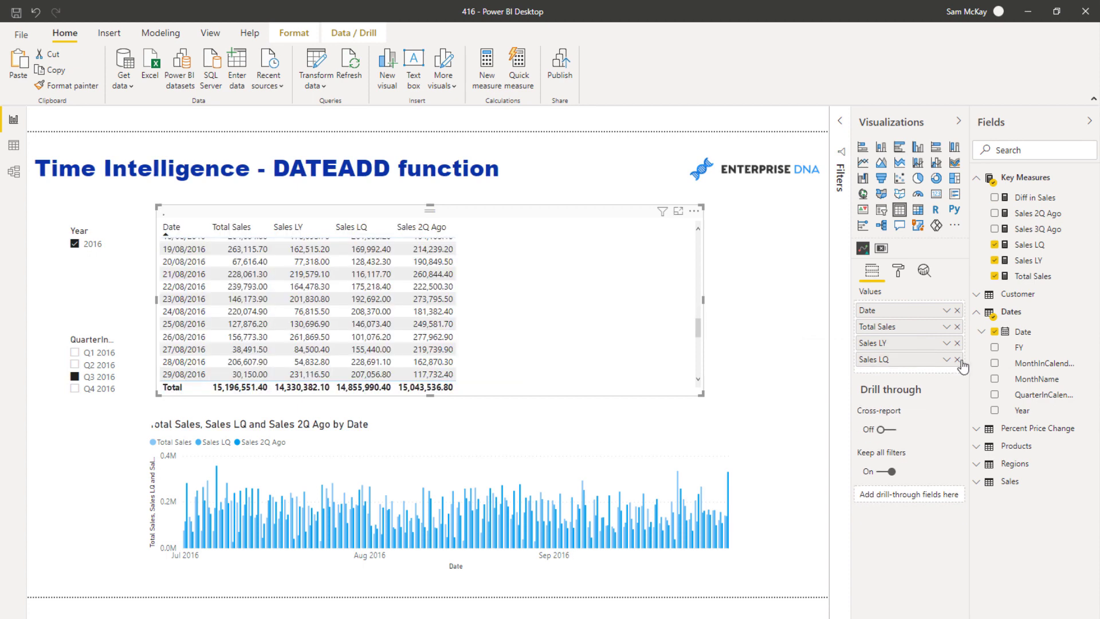
{"action": "left_click", "coordinate": [957, 359]}
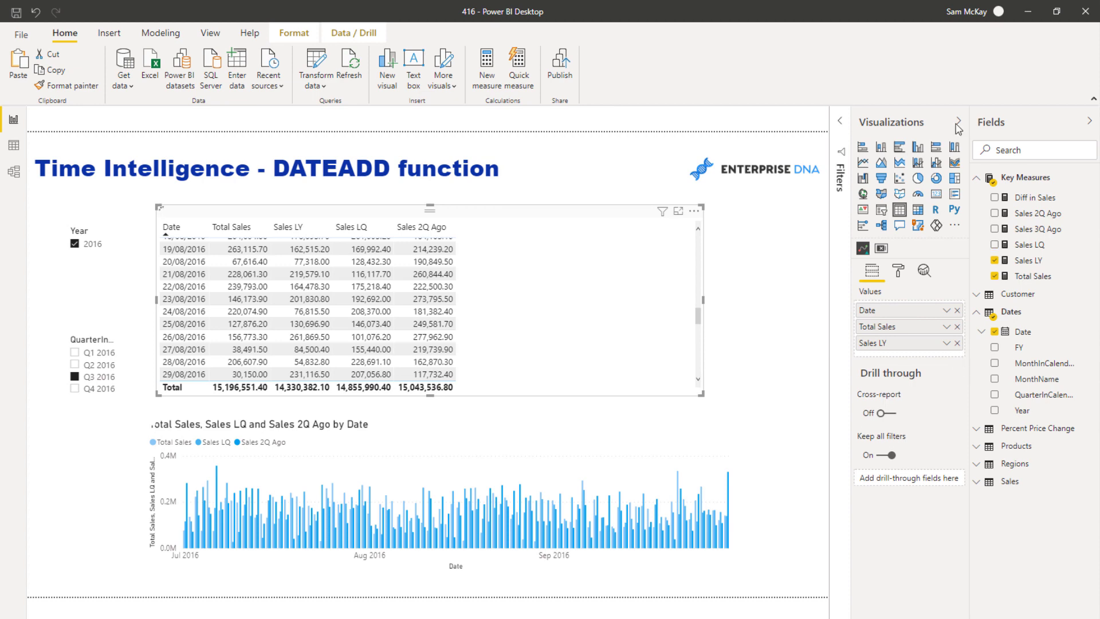
Step: Open the Diff in Sales measure and examine how its formula subtracts Sales LQ from Total Sales
{"action": "left_click", "coordinate": [1034, 199]}
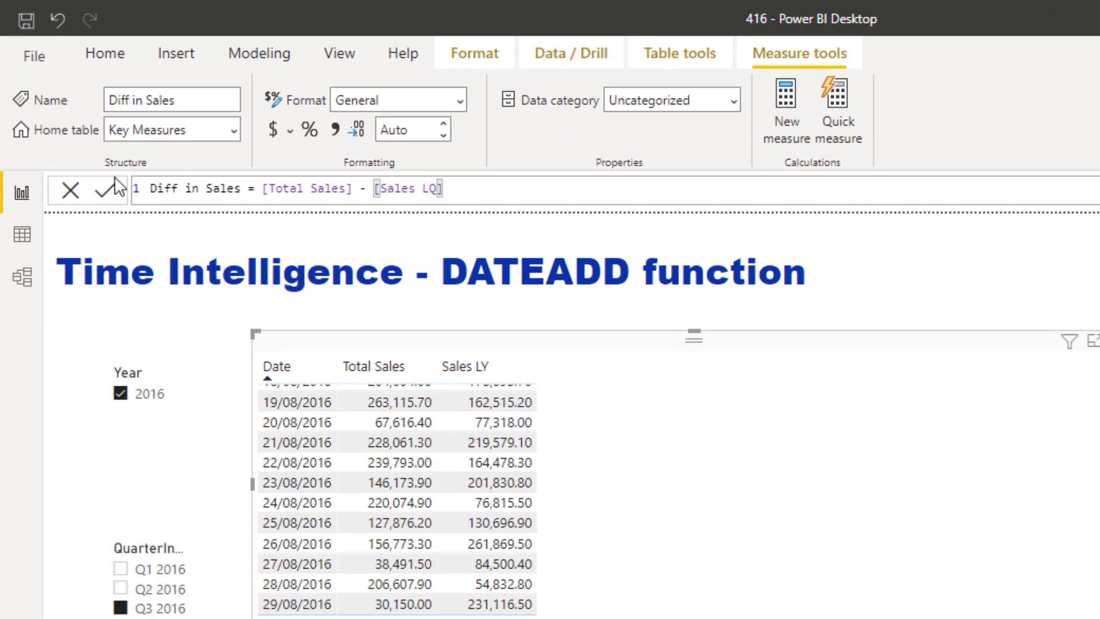
{"action": "left_click_drag", "start_coordinate": [152, 189], "coordinate": [216, 189]}
{"action": "left_click_drag", "start_coordinate": [449, 189], "coordinate": [373, 189]}
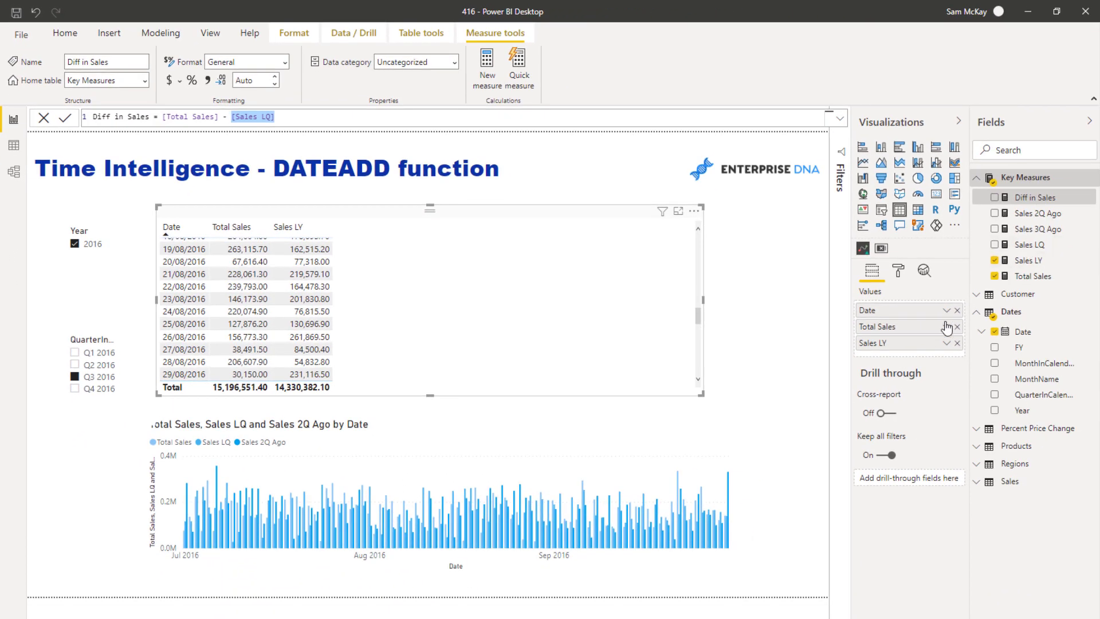
Step: Replace Sales LY with the Sales LQ measure in the table
{"action": "left_click_drag", "start_coordinate": [1030, 244], "coordinate": [914, 350]}
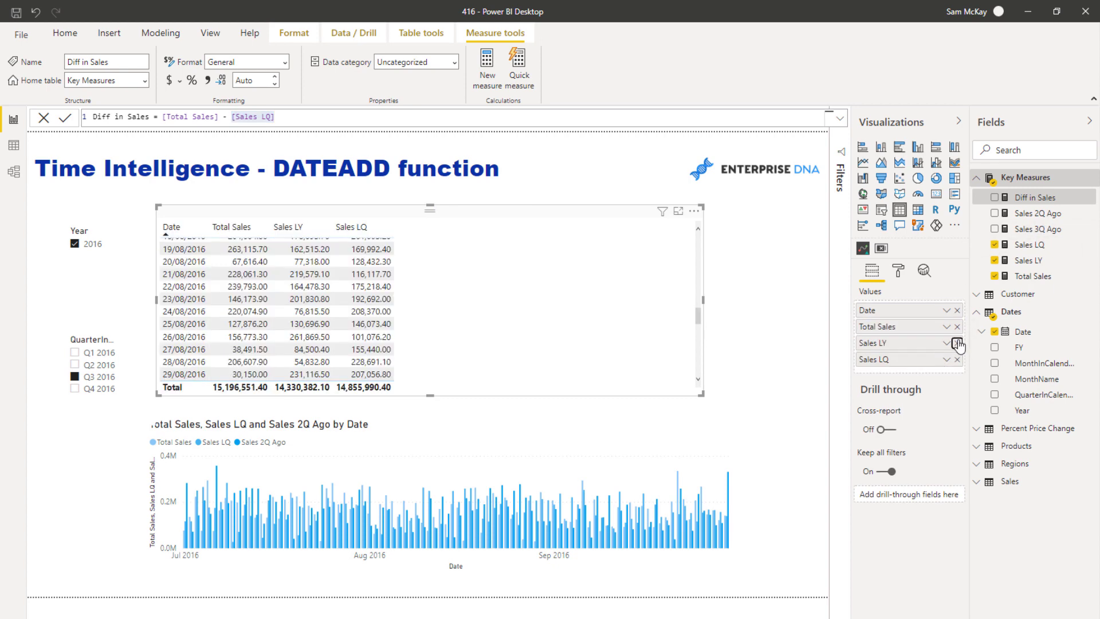
{"action": "left_click", "coordinate": [956, 343]}
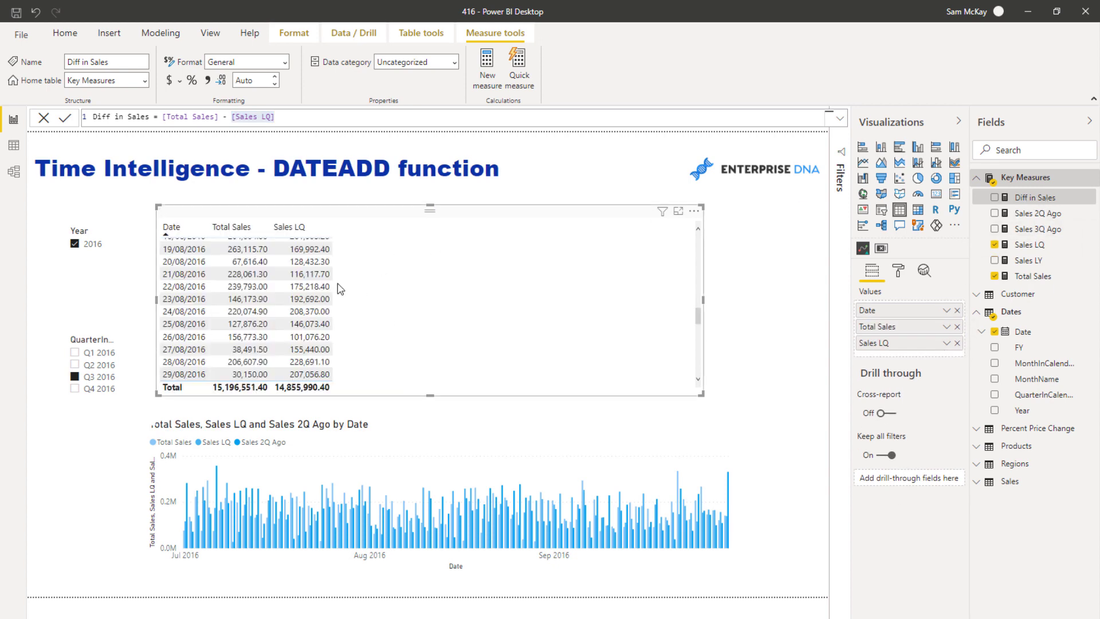
Step: Add the Diff in Sales measure to the table, then review its formula and the rows from the first date
{"action": "left_click_drag", "start_coordinate": [1032, 198], "coordinate": [445, 305]}
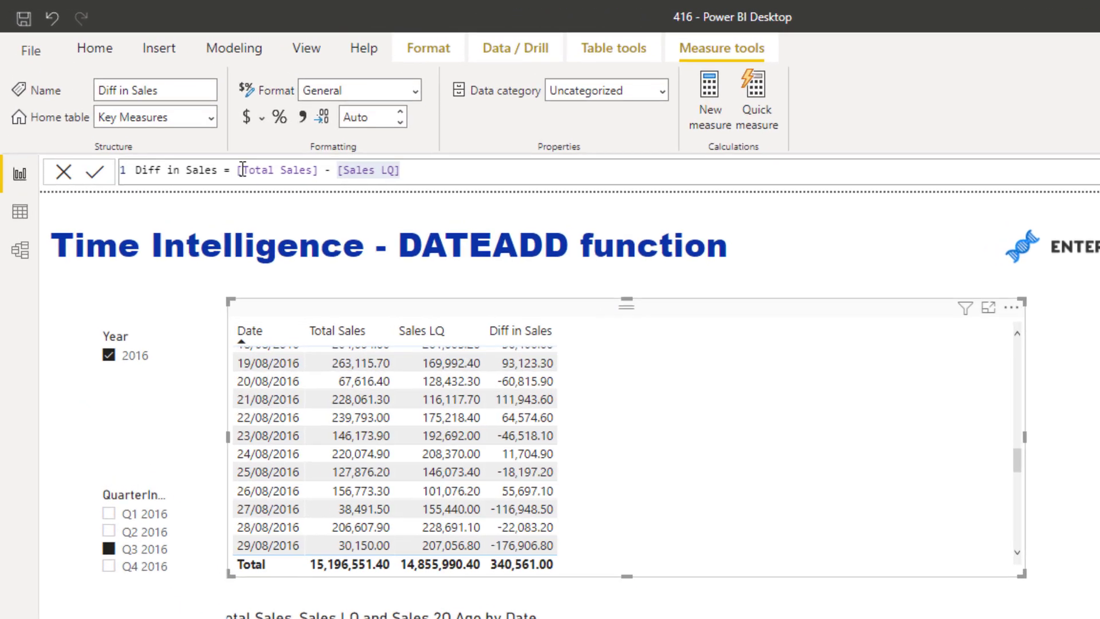
{"action": "left_click_drag", "start_coordinate": [161, 119], "coordinate": [239, 119]}
{"action": "left_click", "coordinate": [326, 123]}
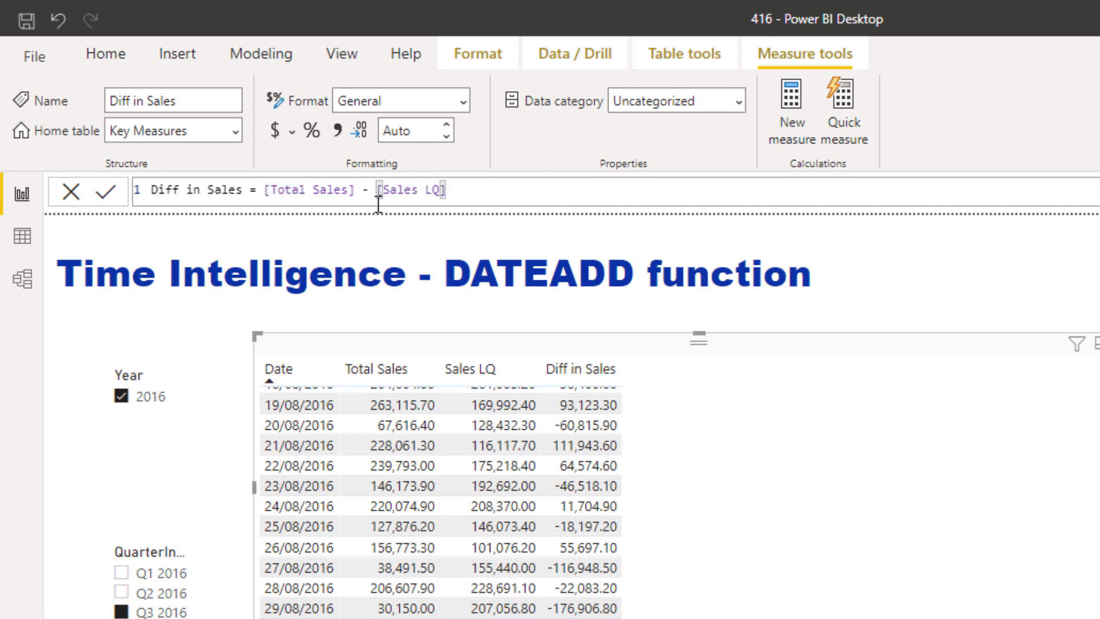
{"action": "scroll", "coordinate": [634, 523], "scroll_direction": "up", "scroll_amount": 15}
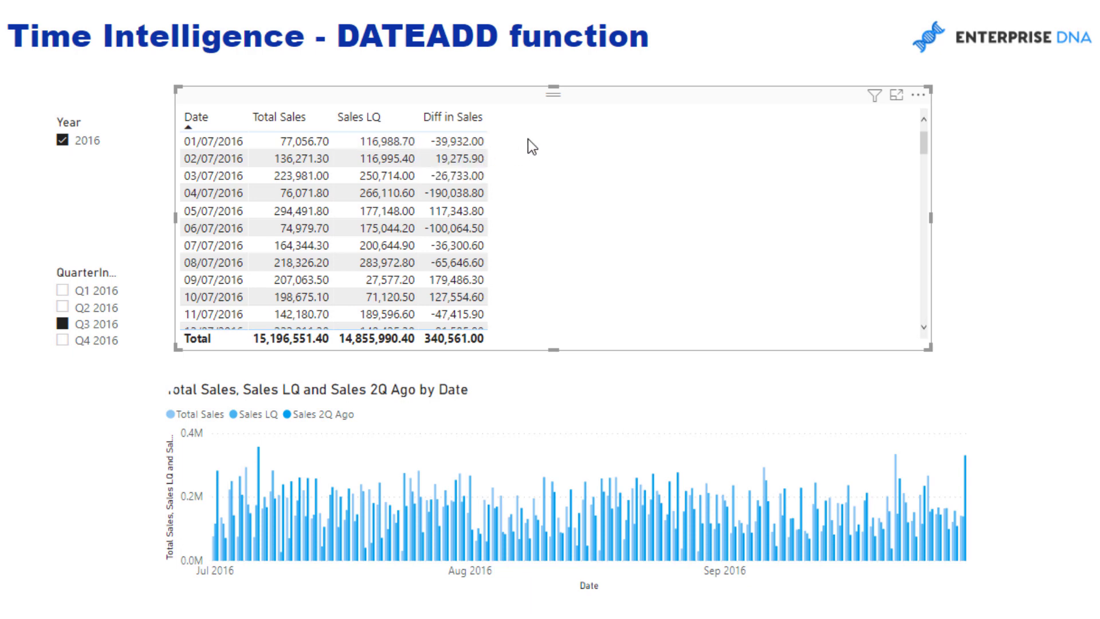
Step: Narrow the sales table to fit its columns and place a duplicate of it in the free space beside it
{"action": "left_click_drag", "start_coordinate": [930, 218], "coordinate": [604, 235]}
{"action": "left_click", "coordinate": [425, 102]}
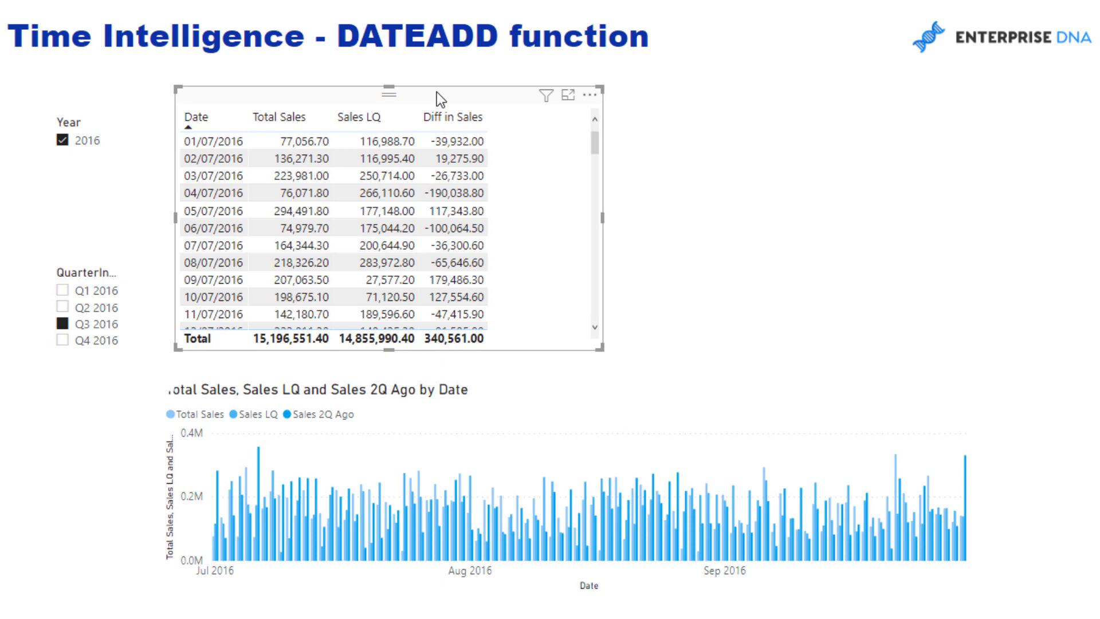
{"action": "key", "text": "ctrl+v"}
{"action": "left_click_drag", "start_coordinate": [441, 98], "coordinate": [862, 107]}
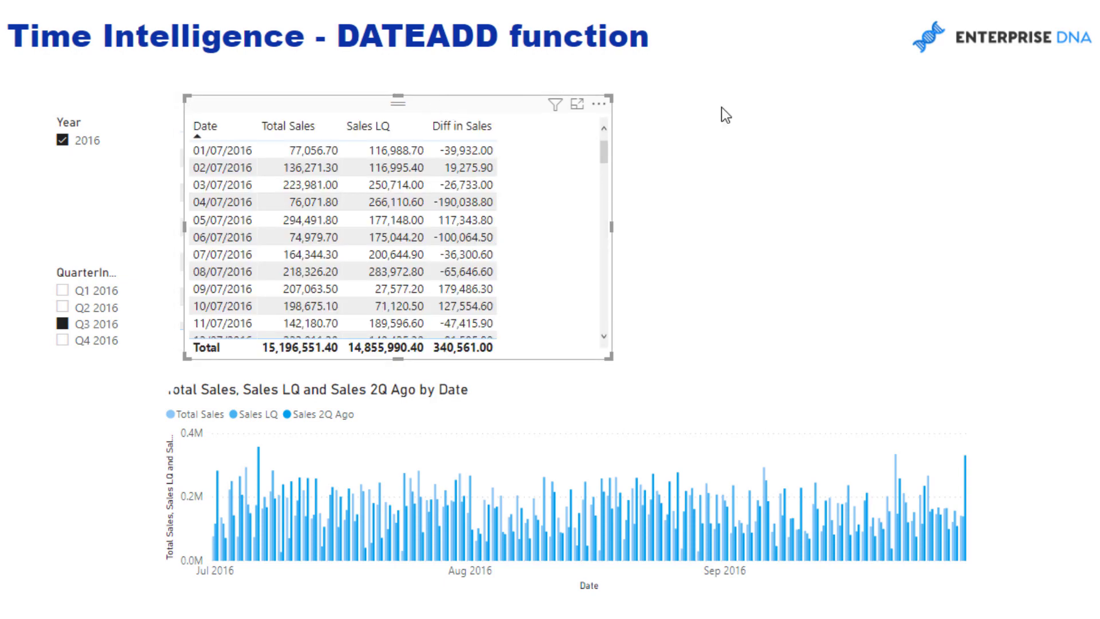
{"action": "left_click_drag", "start_coordinate": [758, 164], "coordinate": [758, 163]}
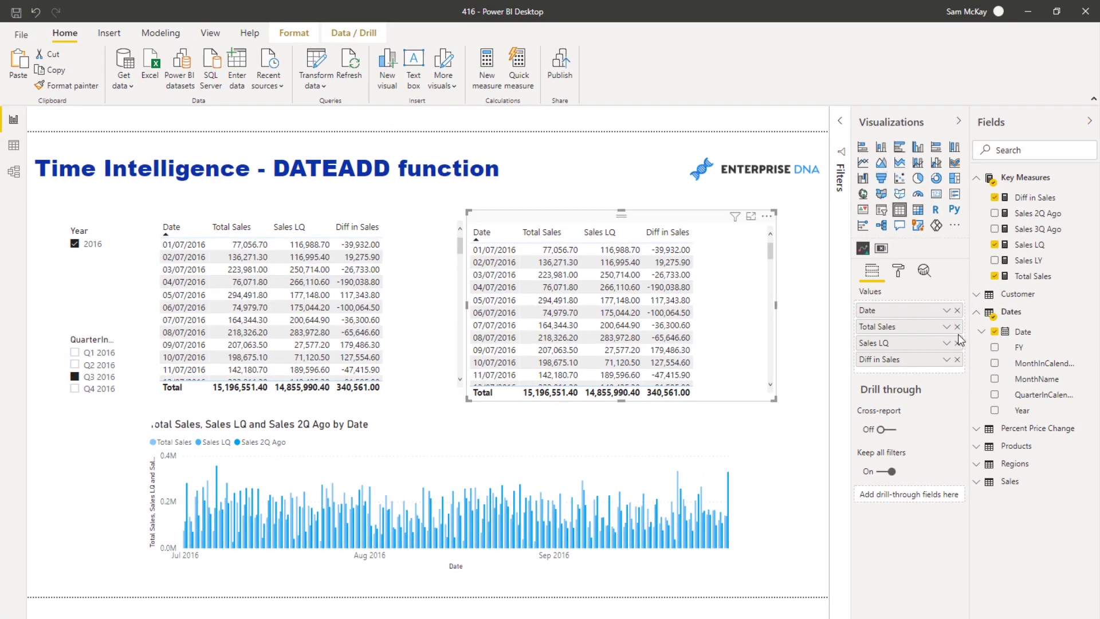
Step: Remove Sales LQ and Total Sales from the duplicate table and convert it to a line chart
{"action": "left_click", "coordinate": [957, 342]}
{"action": "left_click", "coordinate": [957, 327]}
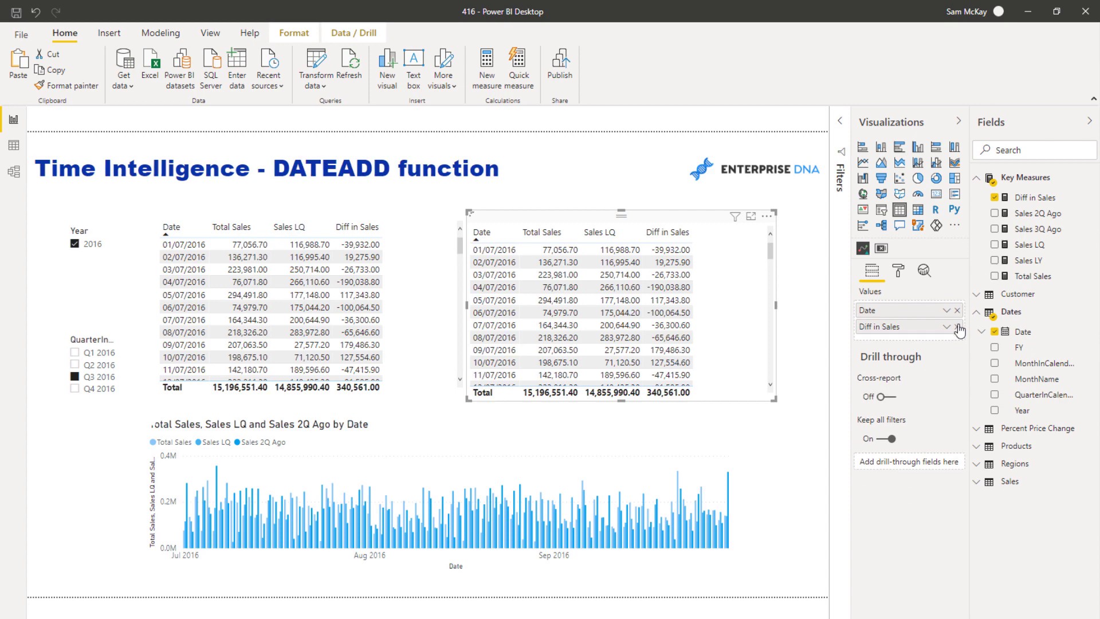
{"action": "left_click", "coordinate": [863, 163]}
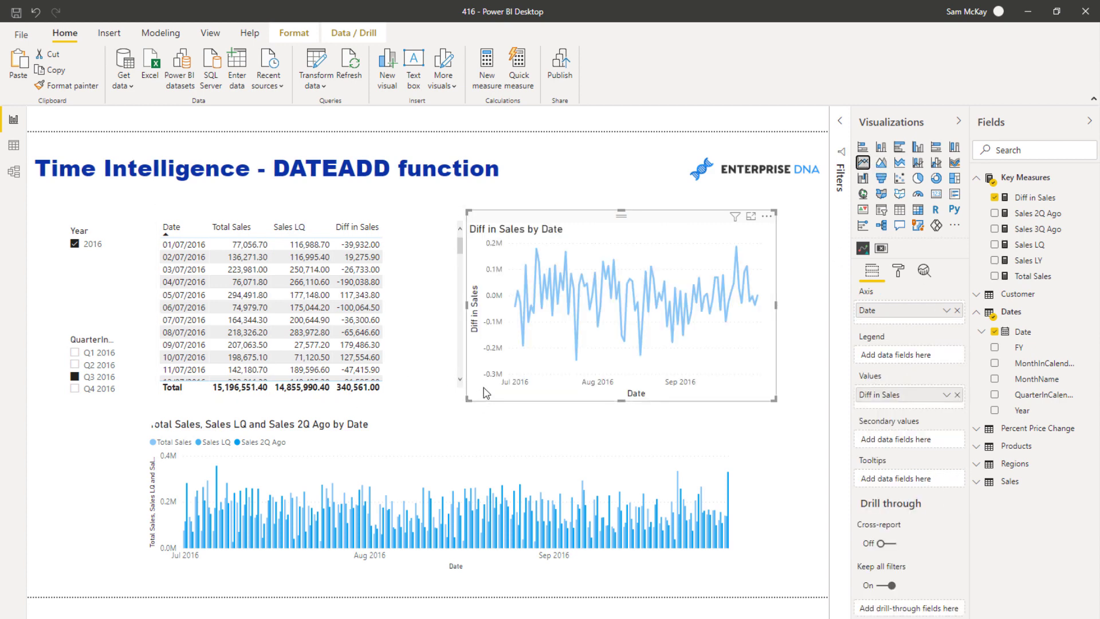
Step: Change the Diff in Sales chart to a stacked column chart and resize it to fill the space beside the table
{"action": "left_click_drag", "start_coordinate": [468, 399], "coordinate": [504, 344]}
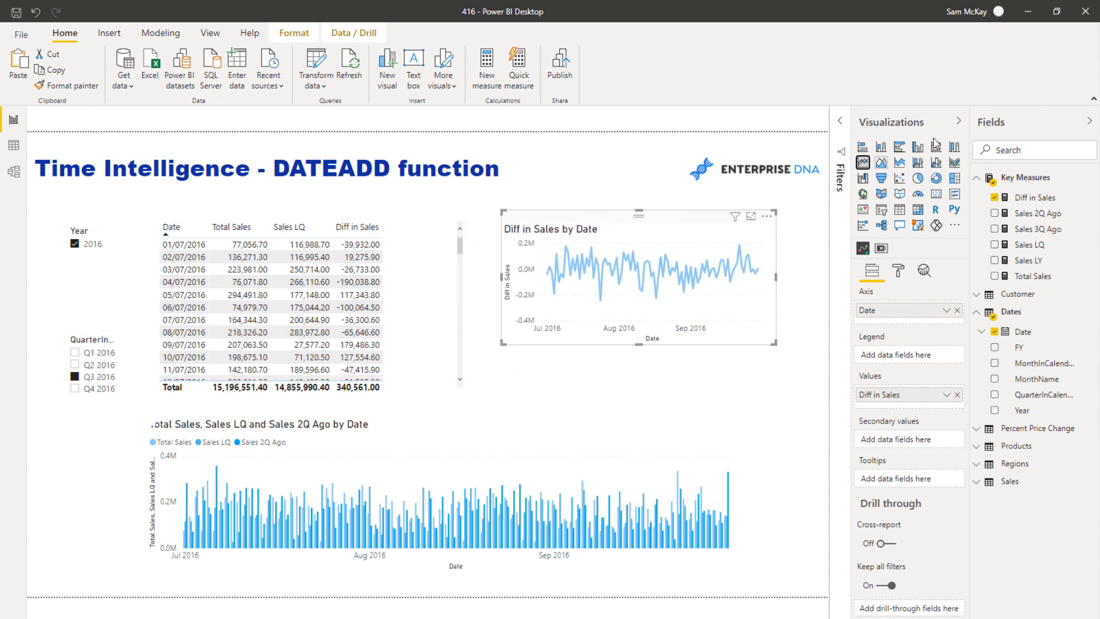
{"action": "left_click", "coordinate": [885, 150]}
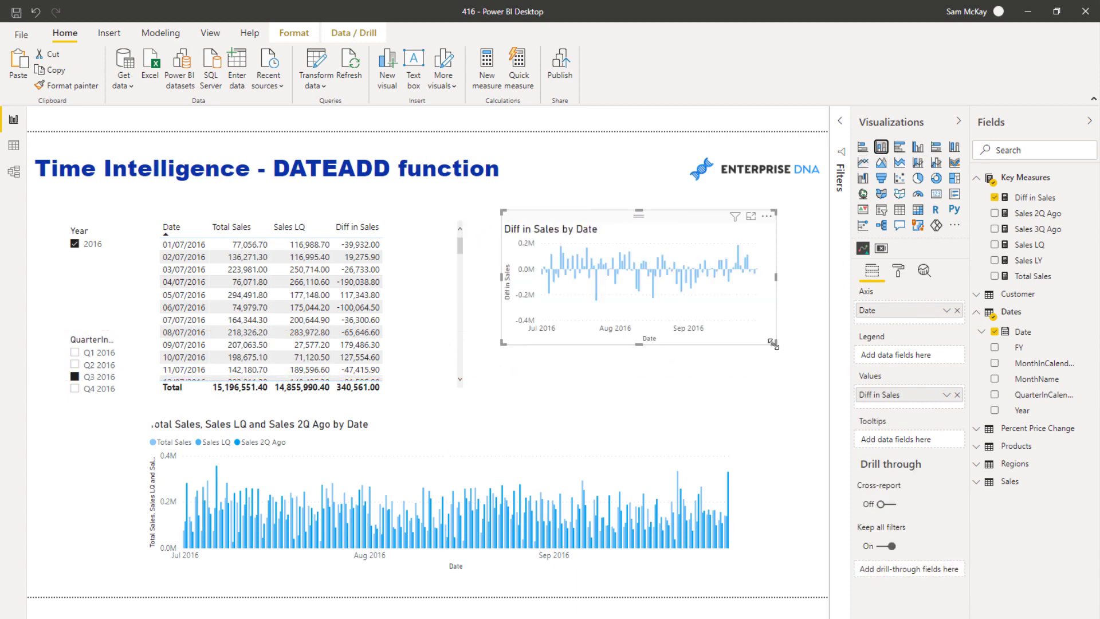
{"action": "left_click_drag", "start_coordinate": [775, 342], "coordinate": [816, 350]}
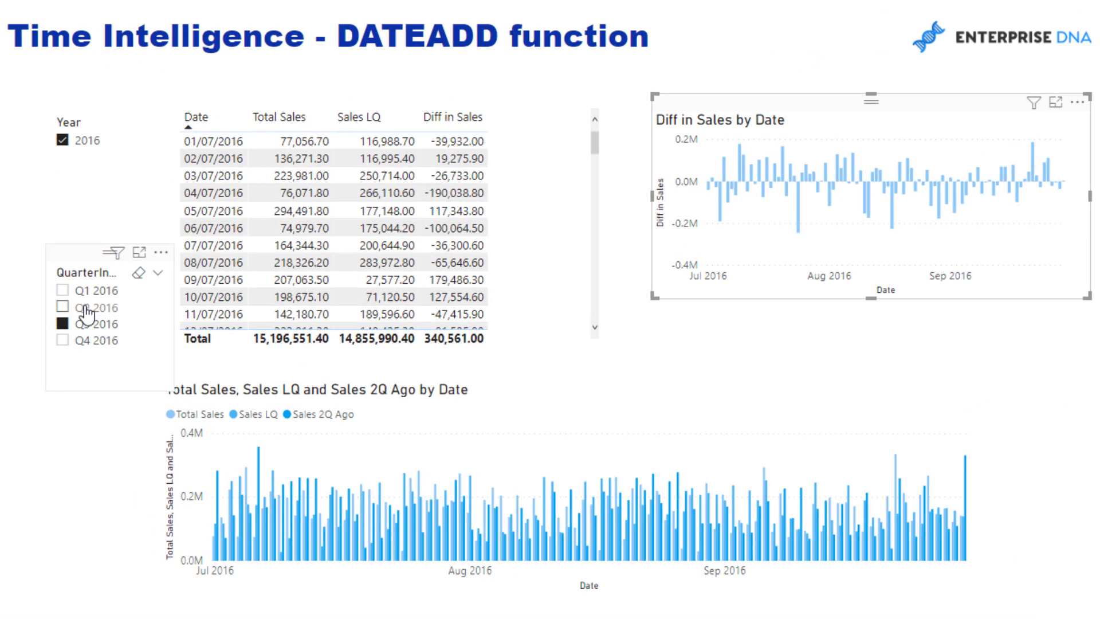
{"action": "left_click_drag", "start_coordinate": [655, 97], "coordinate": [633, 89]}
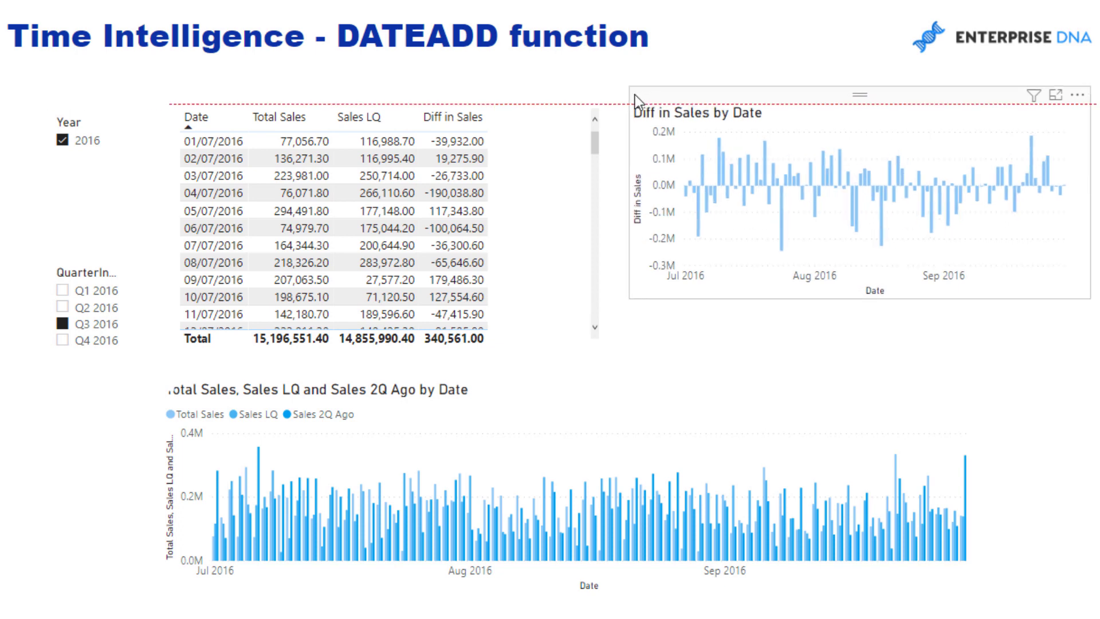
Step: Filter the report to Q2 2016 and open the Sales LQ measure to examine its DATEADD function
{"action": "left_click", "coordinate": [60, 307]}
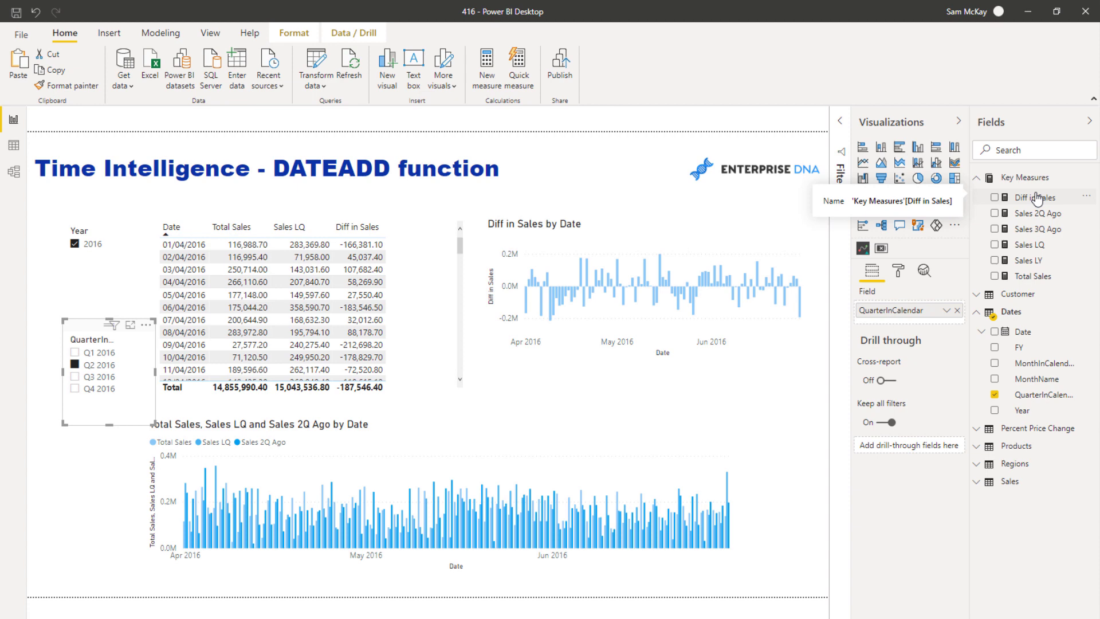
{"action": "left_click", "coordinate": [1033, 277]}
{"action": "left_click", "coordinate": [1021, 247]}
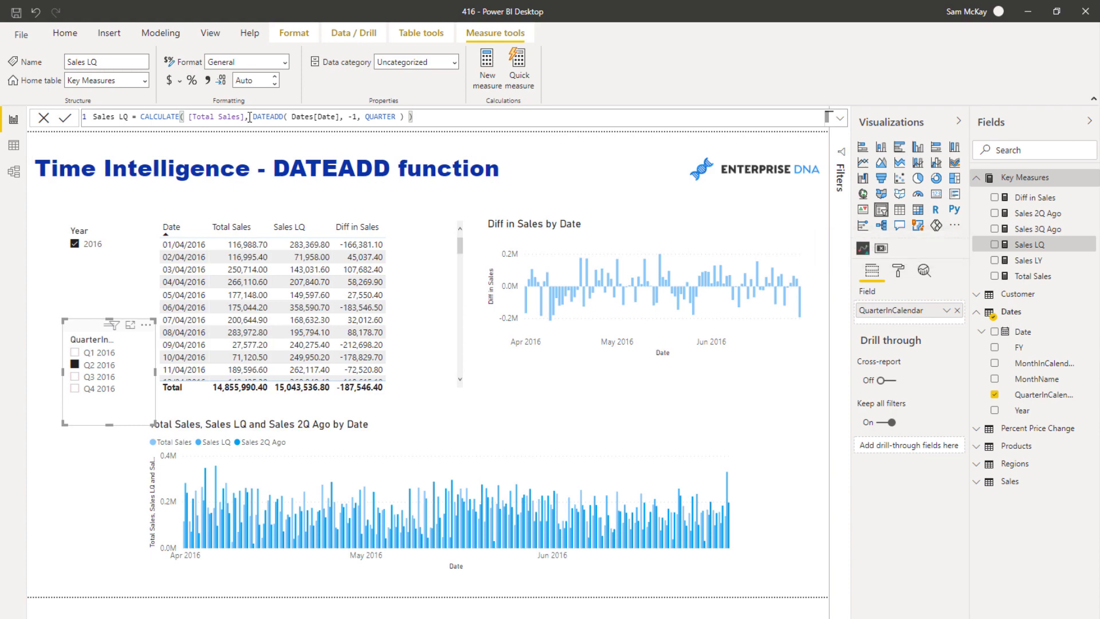
{"action": "double_click", "coordinate": [278, 116]}
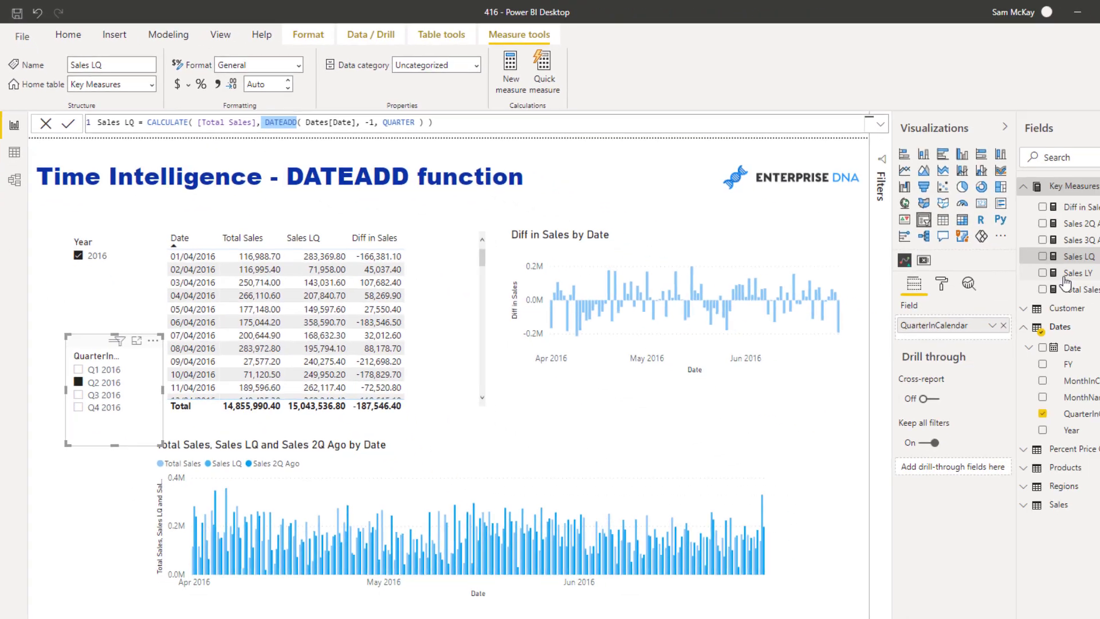
Step: Open the Sales LY measure and copy its entire formula
{"action": "left_click", "coordinate": [438, 117]}
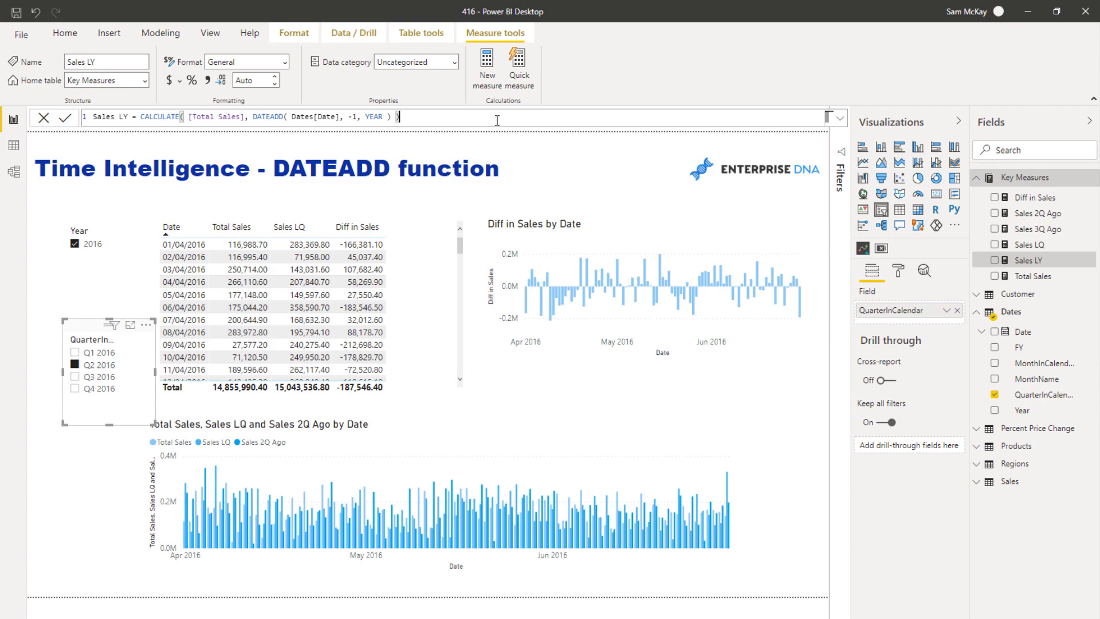
{"action": "left_click_drag", "start_coordinate": [497, 121], "coordinate": [66, 112]}
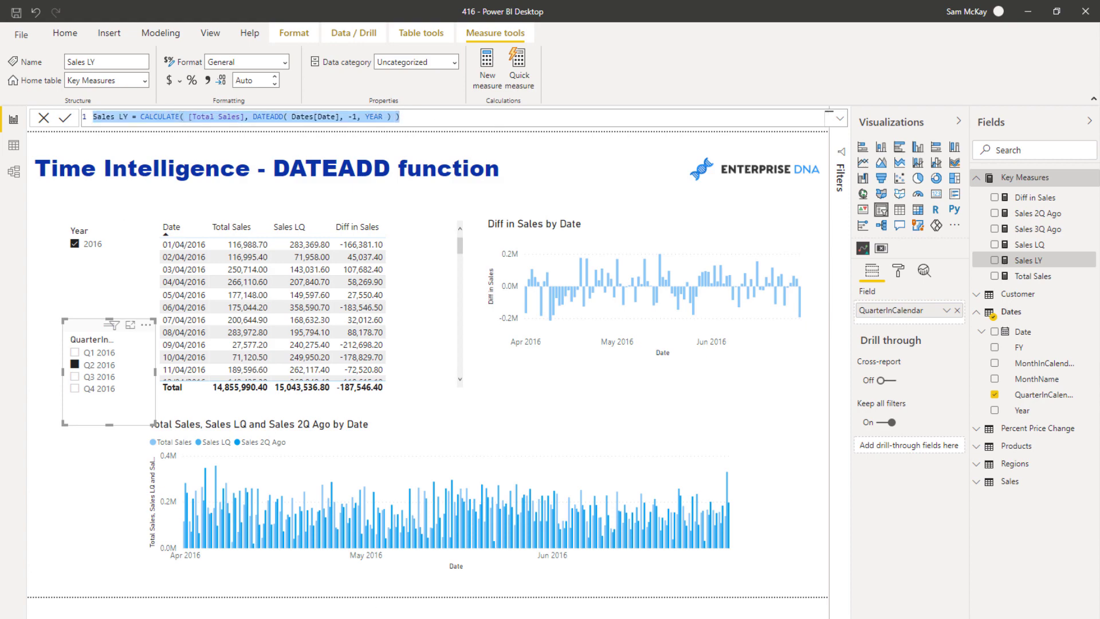
{"action": "left_click", "coordinate": [423, 120]}
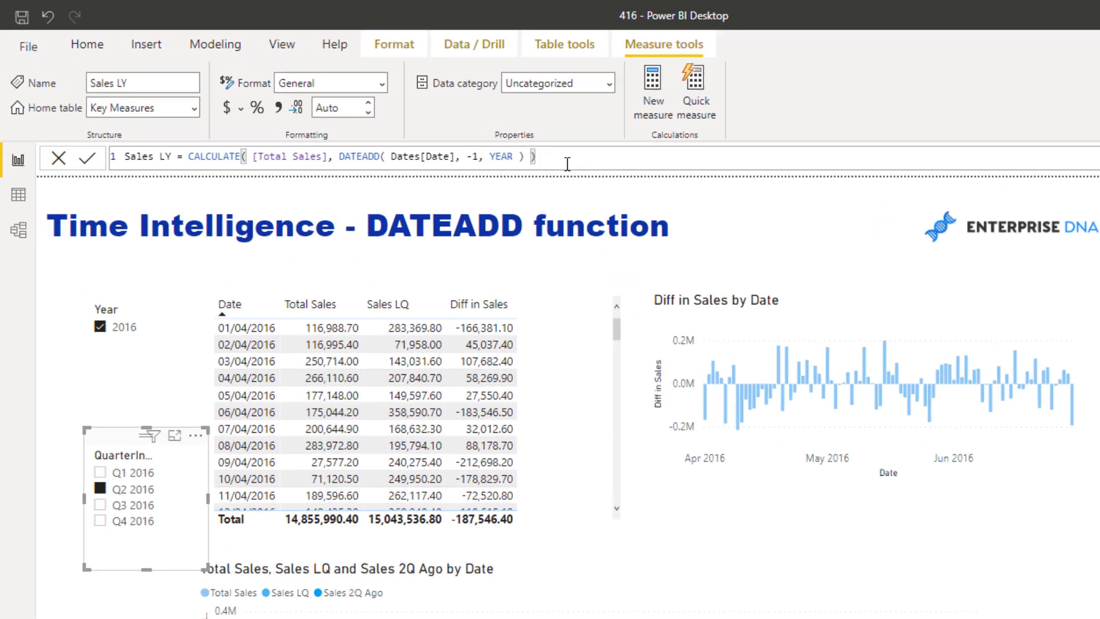
{"action": "left_click_drag", "start_coordinate": [567, 164], "coordinate": [33, 154]}
{"action": "key", "text": "ctrl+c"}
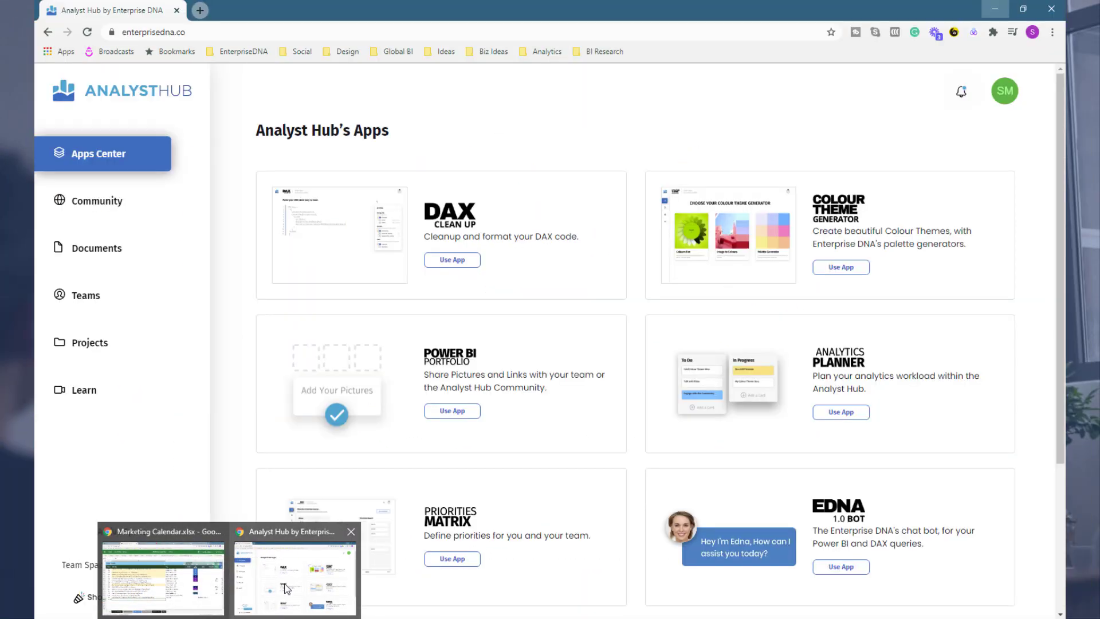
Step: Switch to Analyst Hub in the browser and open the DAX Clean Up app
{"action": "left_click", "coordinate": [252, 610]}
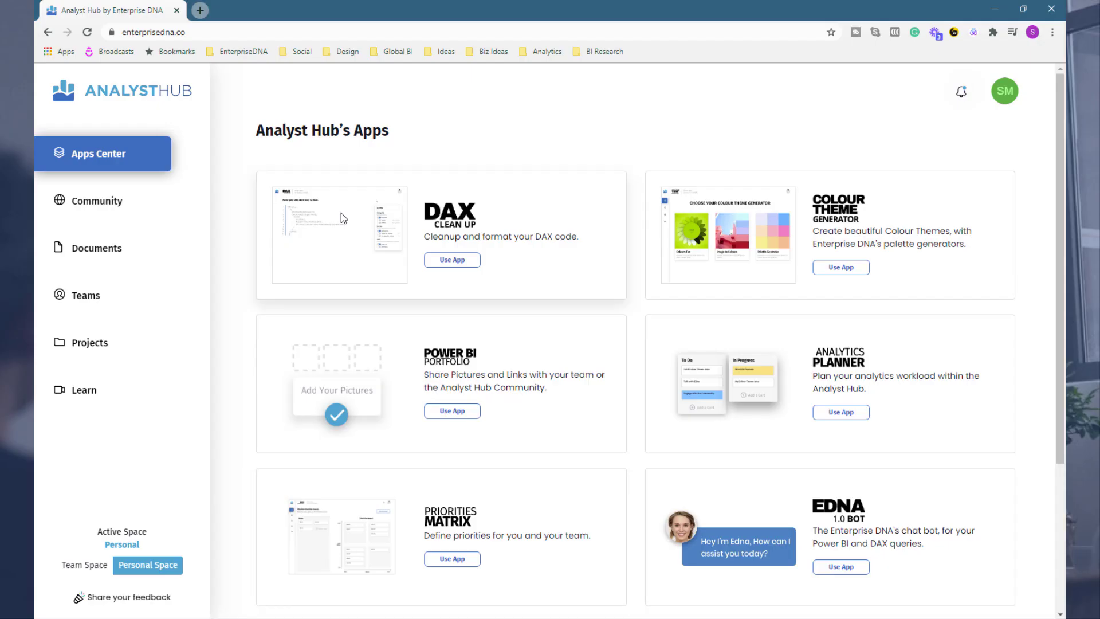
{"action": "left_click", "coordinate": [463, 262]}
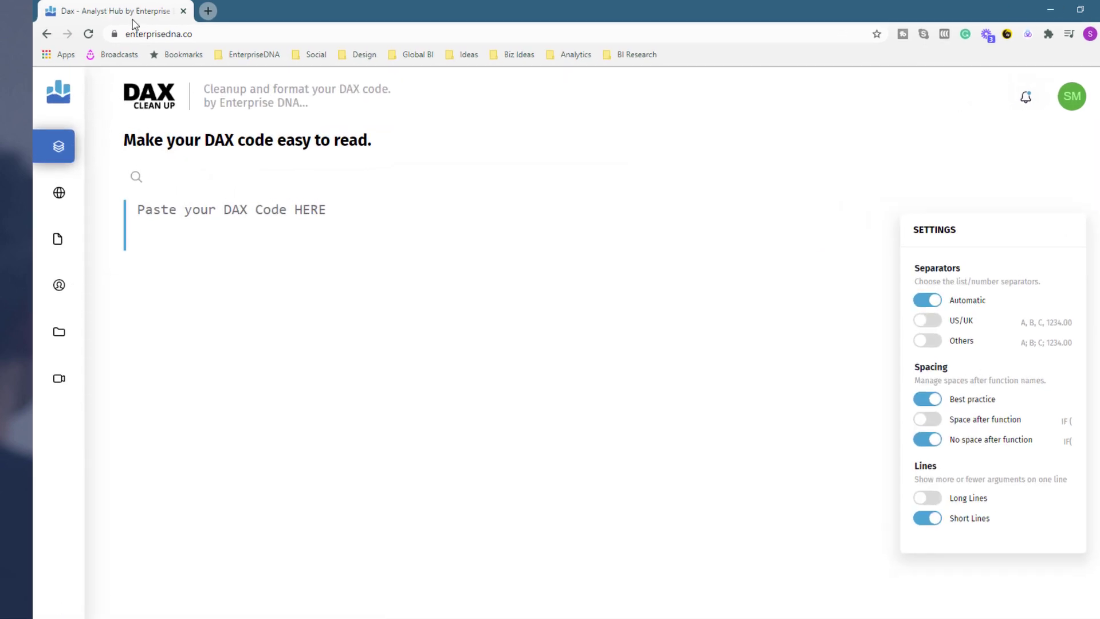
{"action": "left_click", "coordinate": [309, 60]}
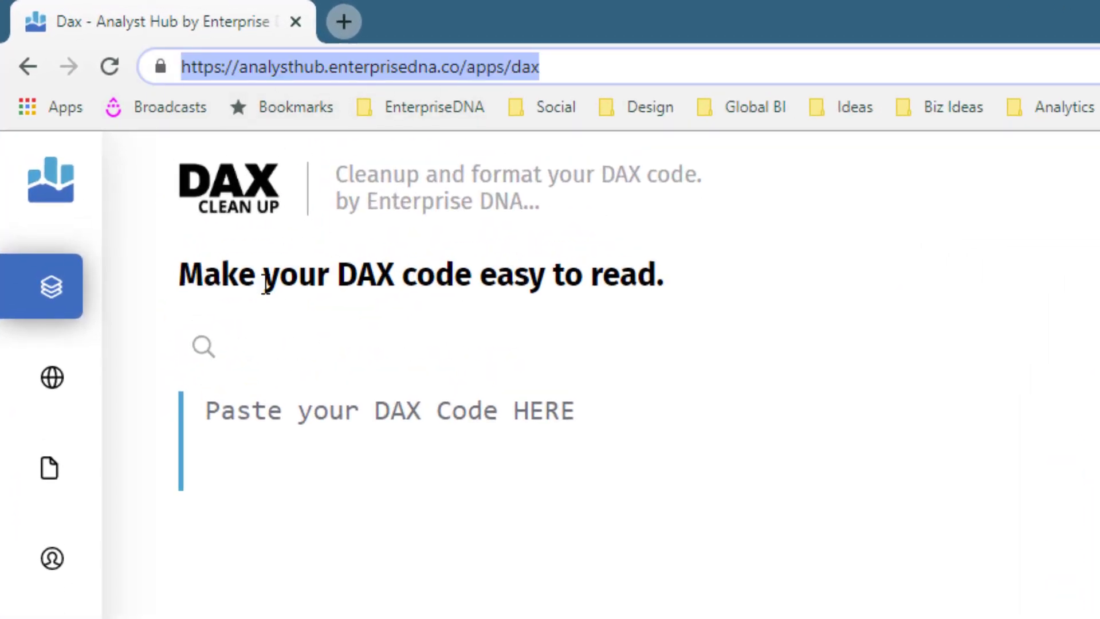
Step: Paste the Sales LY formula into DAX Clean Up and format it
{"action": "left_click", "coordinate": [237, 416]}
{"action": "key", "text": "ctrl+v"}
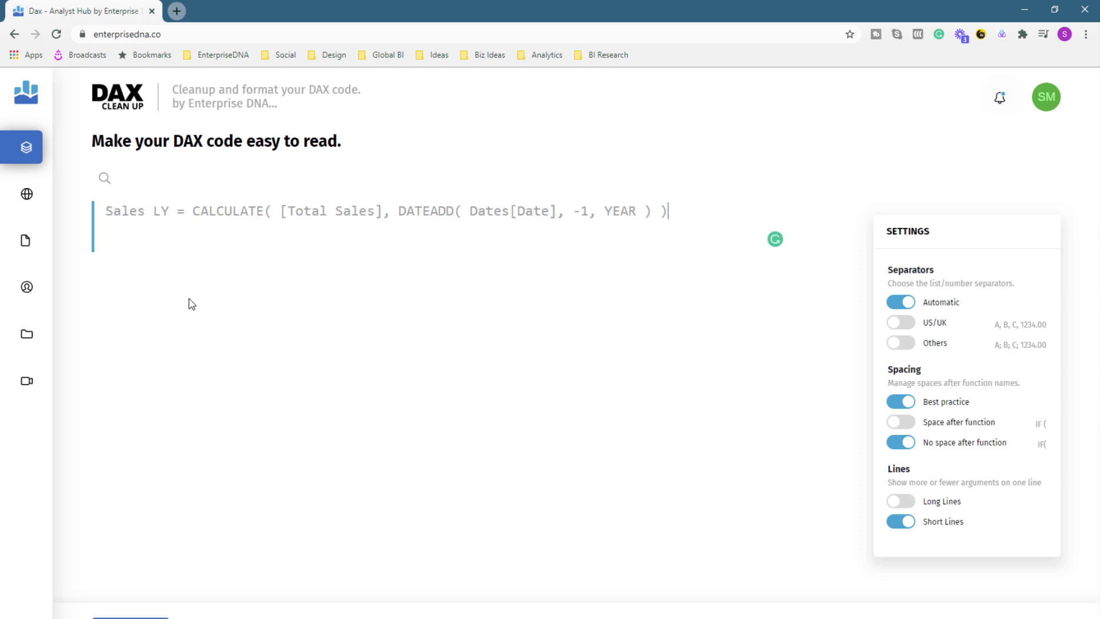
{"action": "left_click", "coordinate": [139, 593]}
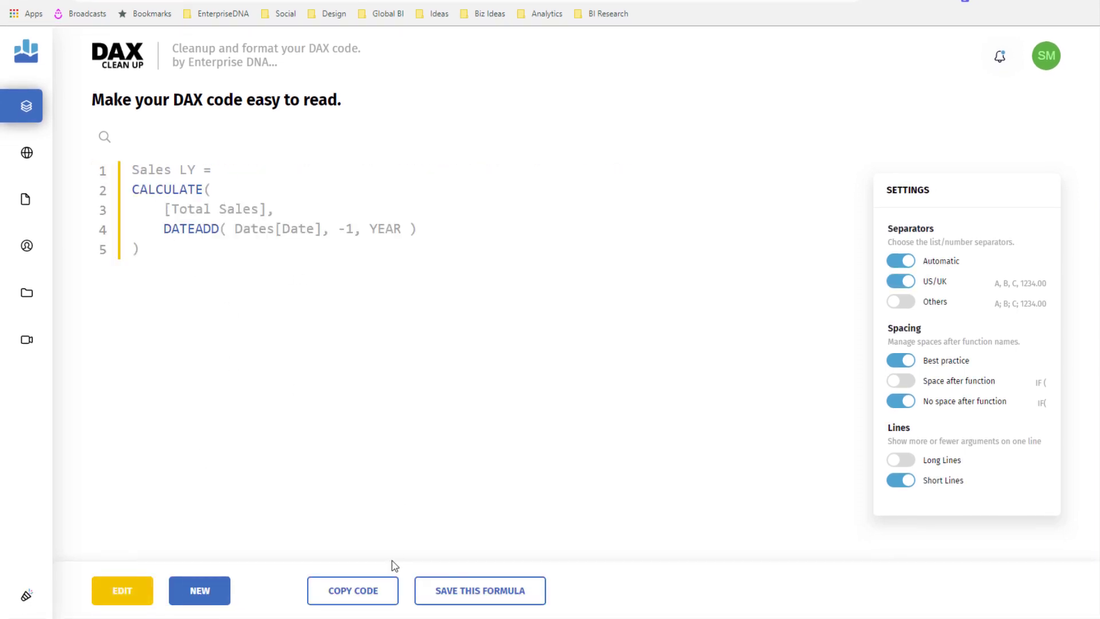
Step: Copy the formatted code and replace the Sales LY formula with it in Power BI Desktop
{"action": "left_click", "coordinate": [364, 593]}
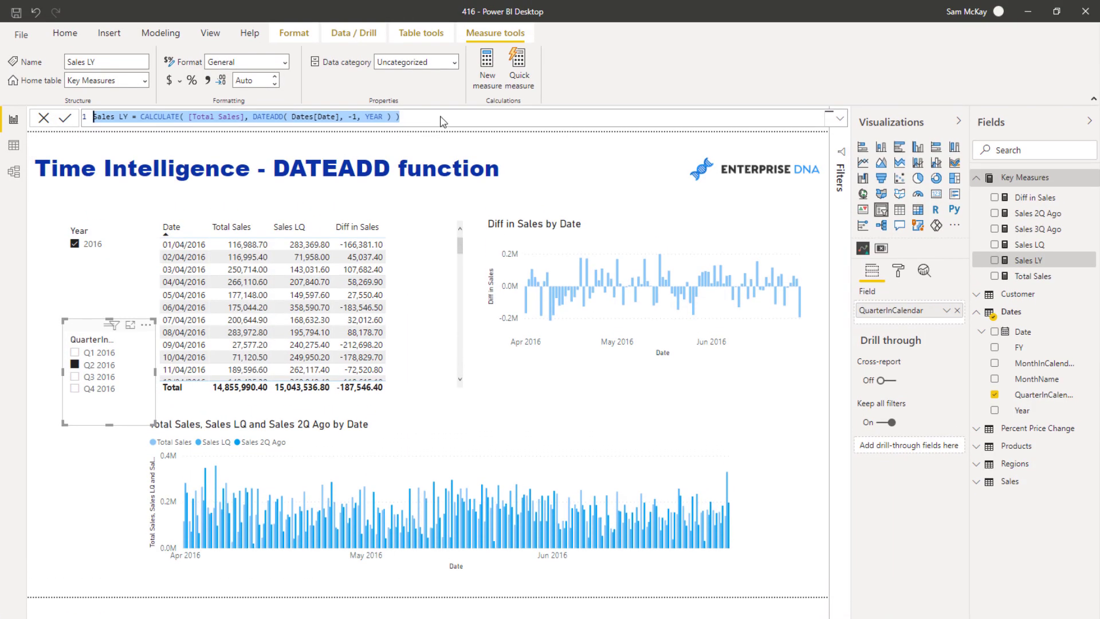
{"action": "key", "text": "ctrl+v"}
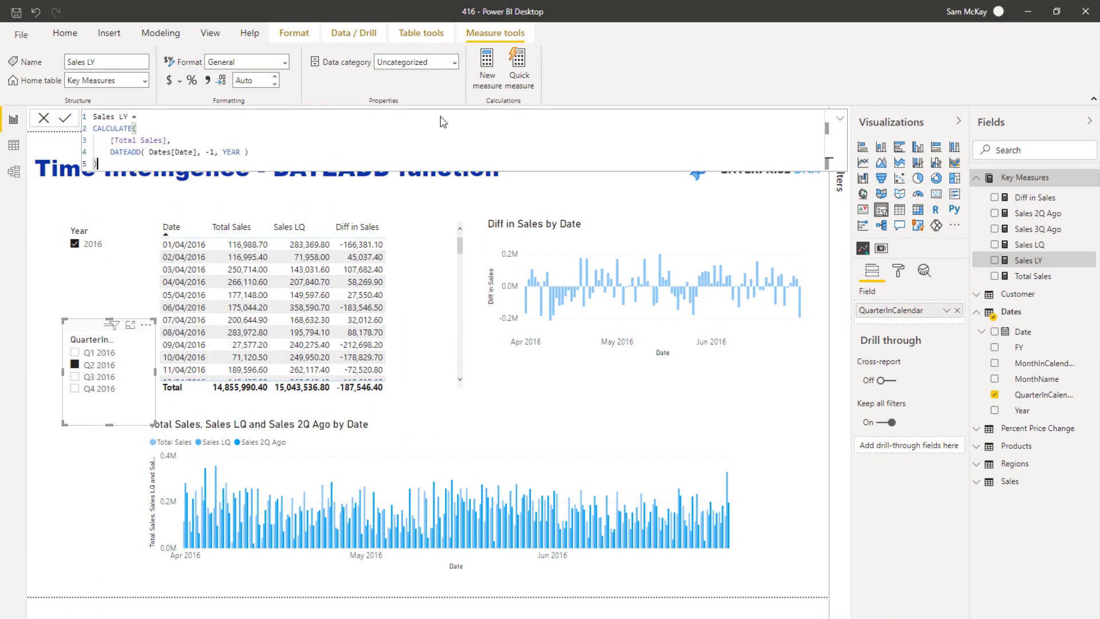
{"action": "key", "text": "Return"}
Step: Return to DAX Clean Up in the browser and start saving the formula as a document named "DATEADD - Last Year"
{"action": "left_click", "coordinate": [1018, 13]}
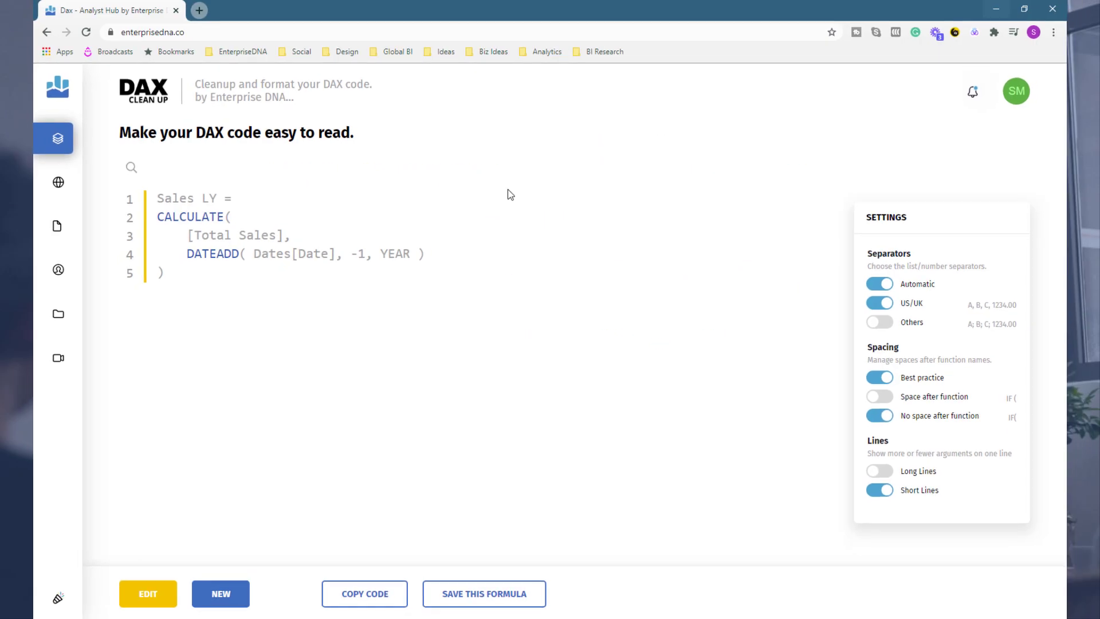
{"action": "left_click", "coordinate": [467, 593]}
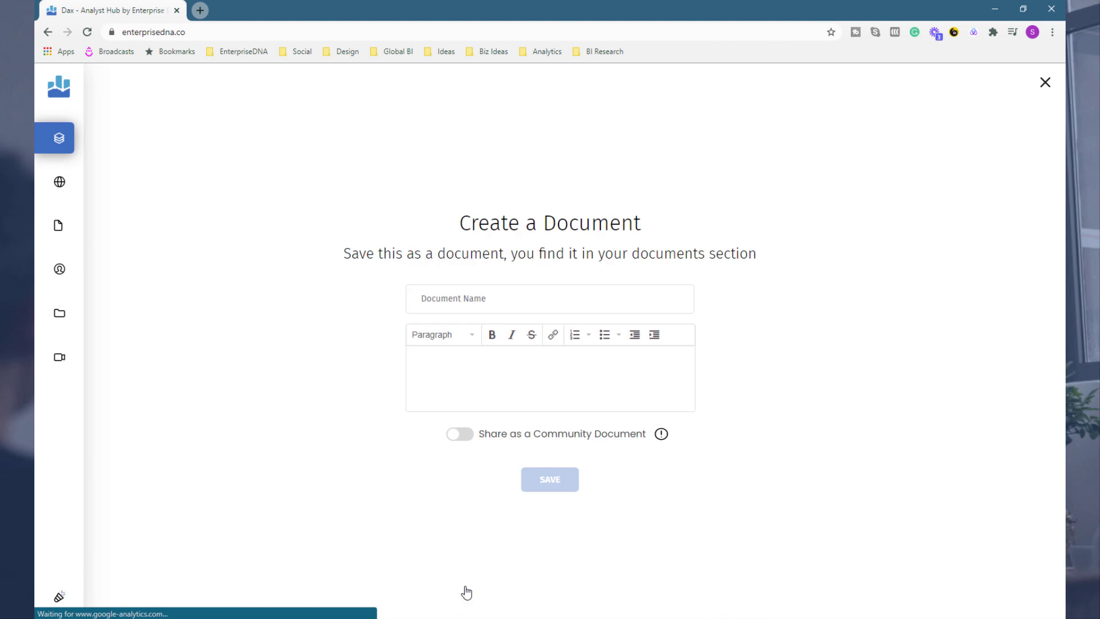
{"action": "left_click", "coordinate": [497, 301]}
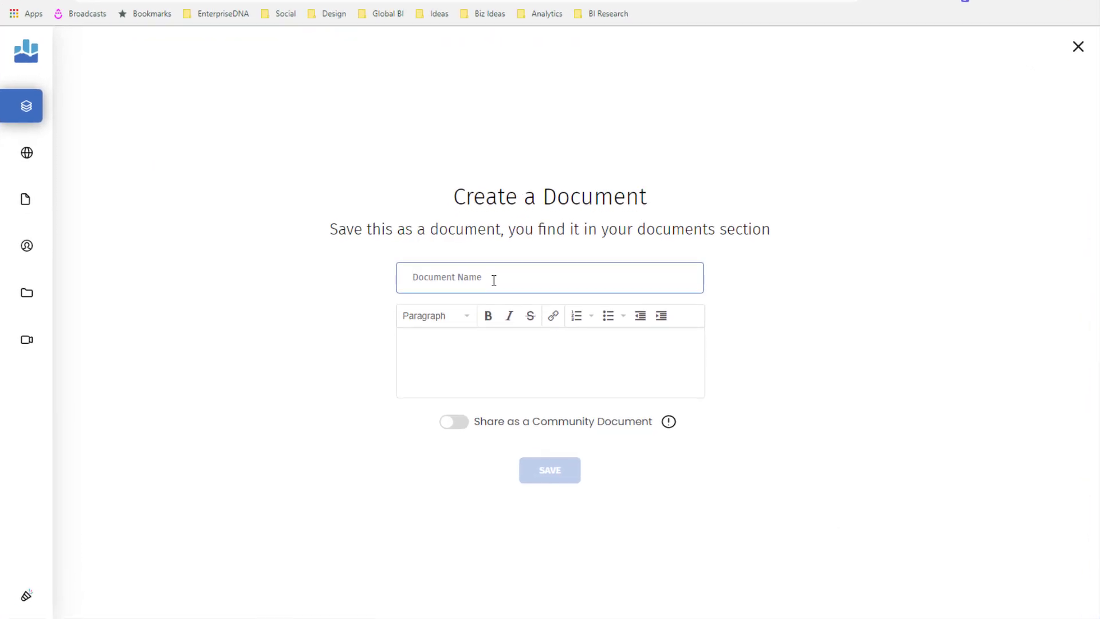
{"action": "type", "text": "DATEADD - Last Year"}
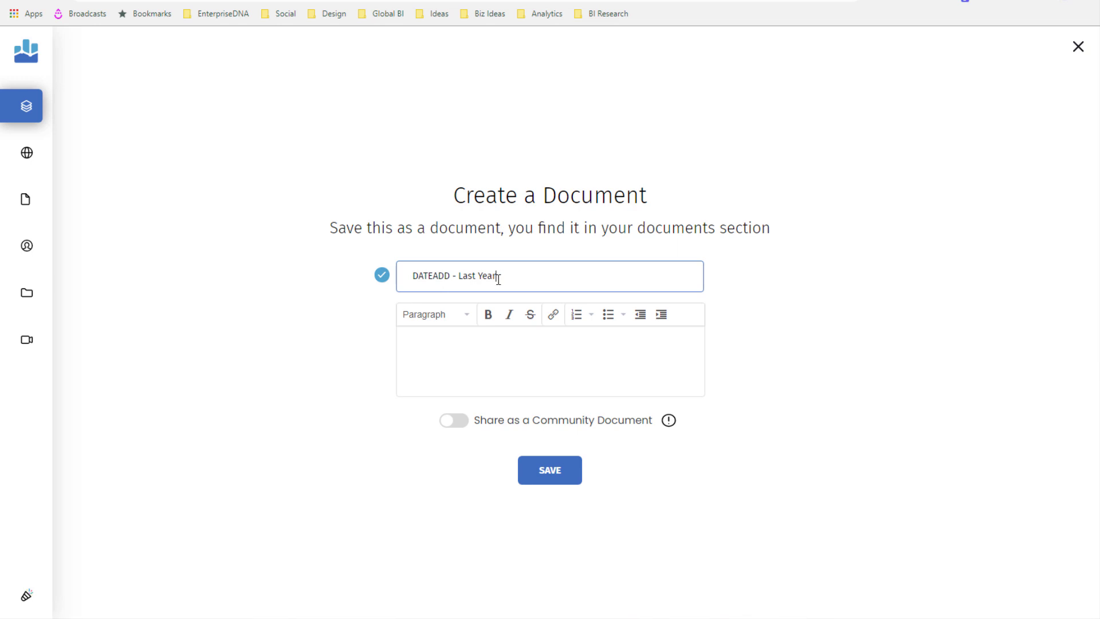
Step: Describe the document as "This calculates last year results using the DATEADD function", share it as a community document and save it
{"action": "left_click", "coordinate": [518, 352]}
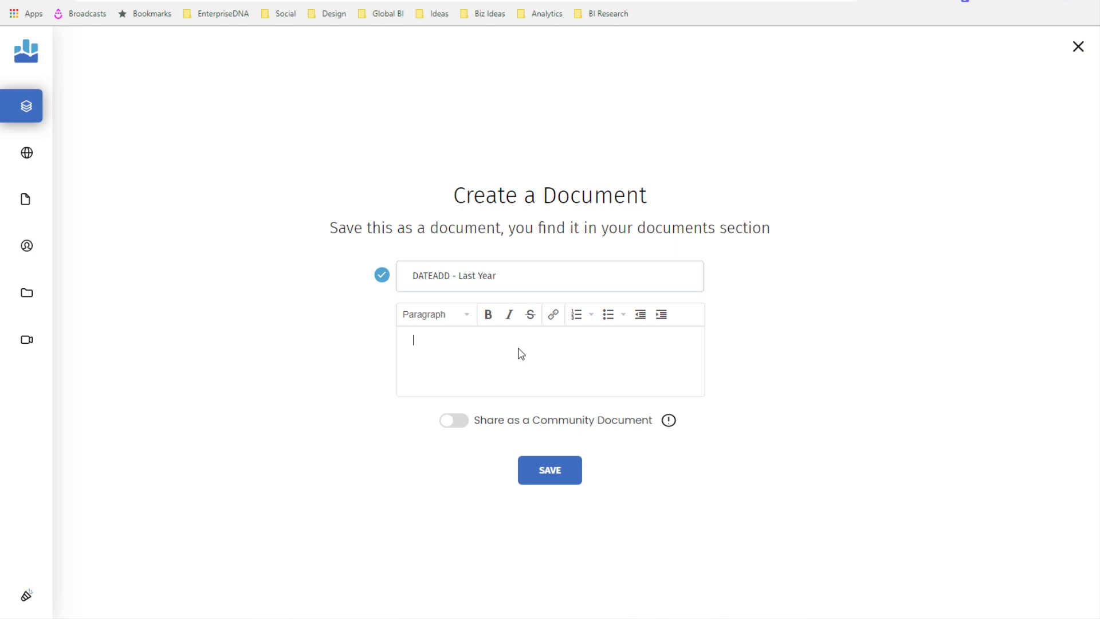
{"action": "type", "text": "This calculates last year resu"}
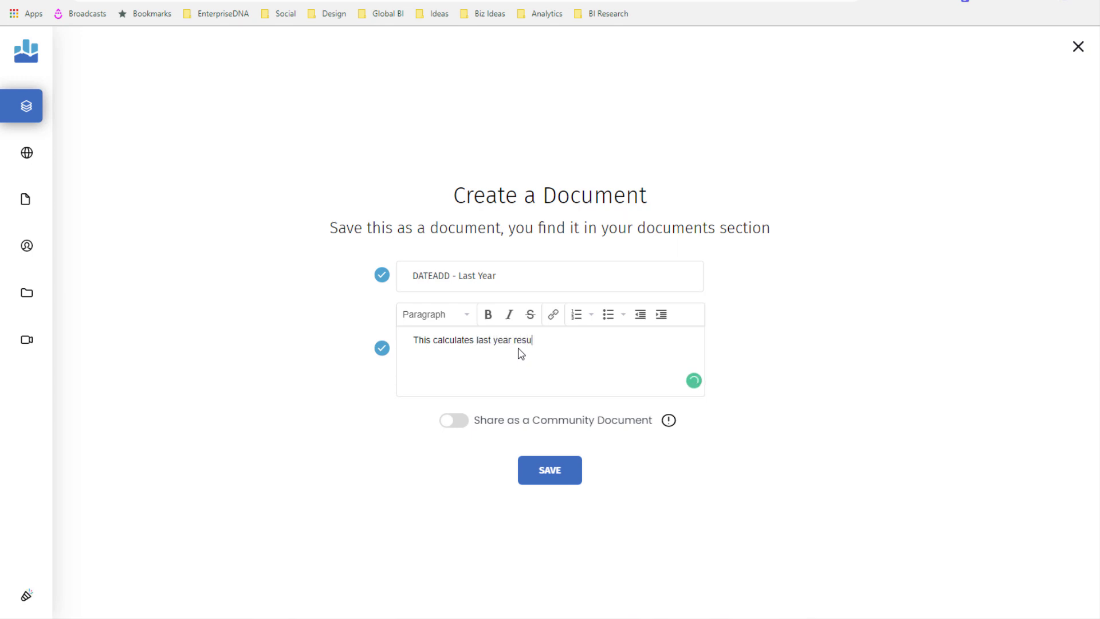
{"action": "type", "text": "ing the DATEADD function"}
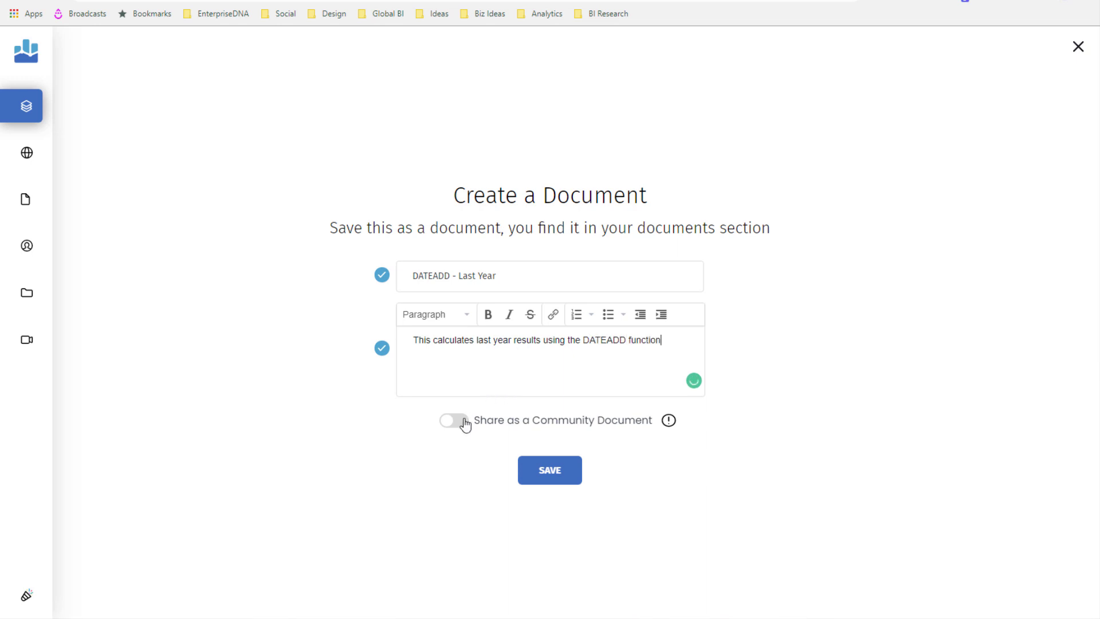
{"action": "left_click", "coordinate": [460, 420]}
{"action": "left_click", "coordinate": [540, 478]}
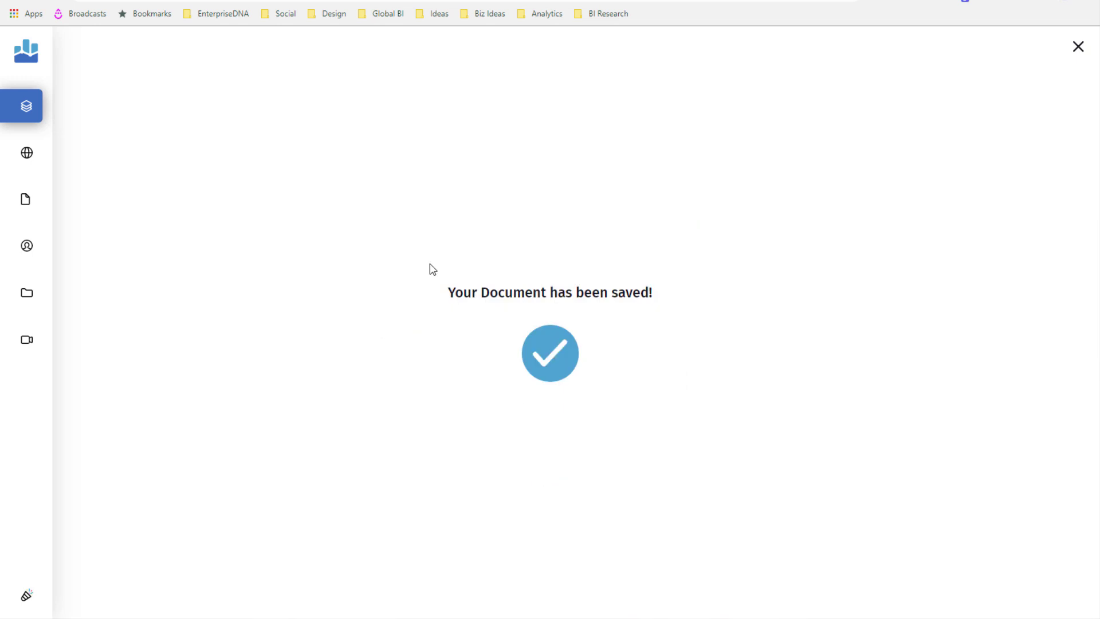
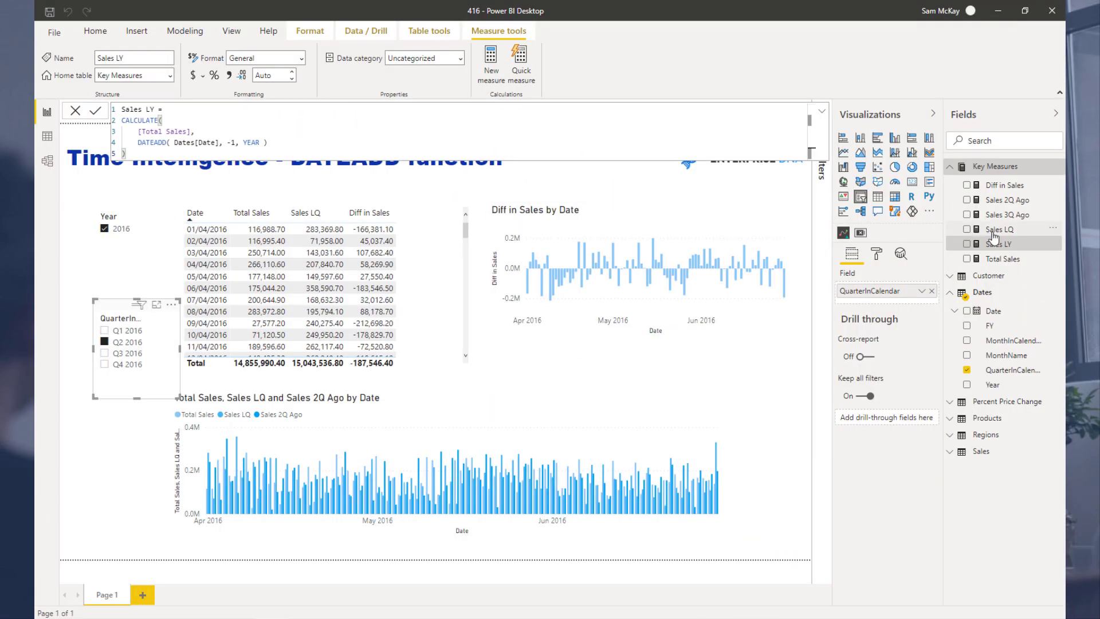
Step: View the formulas of the Sales LQ and Sales 3Q Ago measures
{"action": "left_click", "coordinate": [994, 231]}
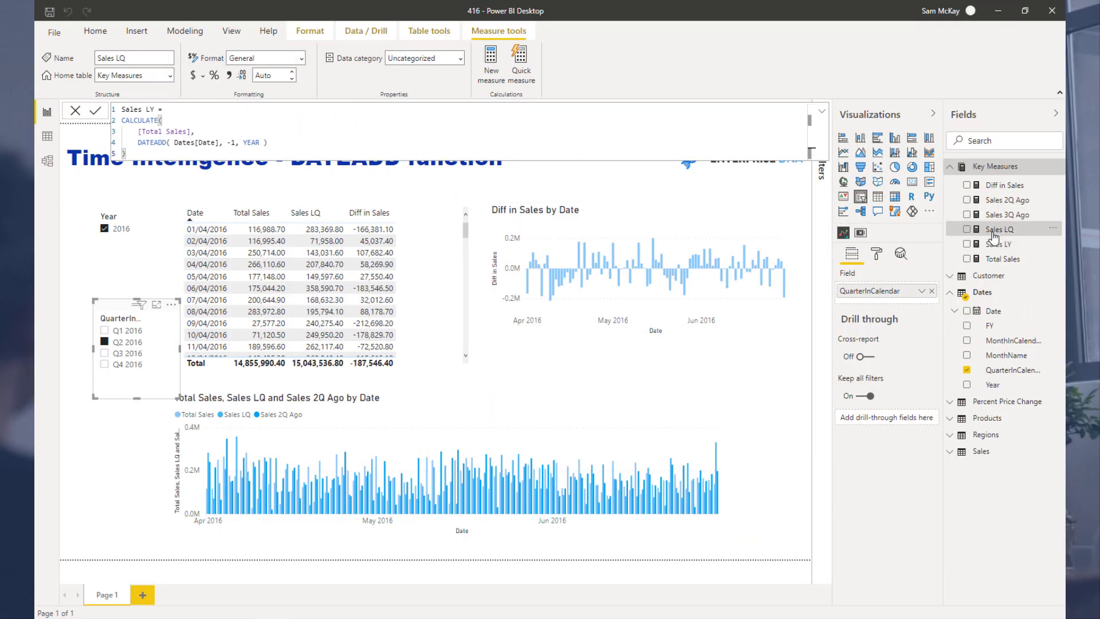
{"action": "left_click", "coordinate": [1011, 218]}
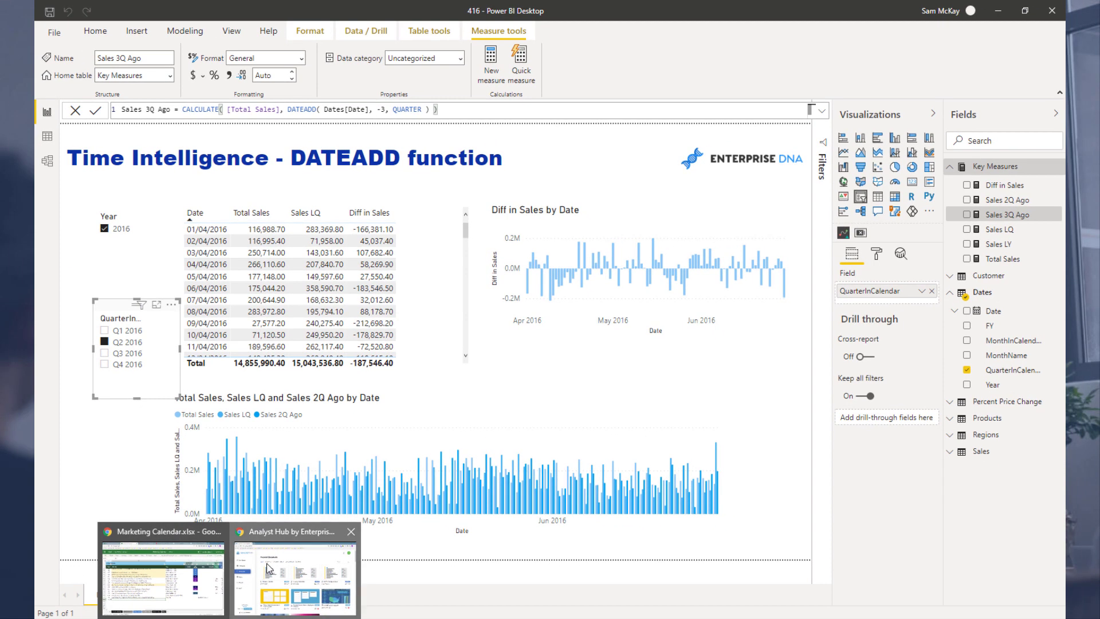
Step: Switch to Analyst Hub in the browser, open the saved "DATEADD - Last Year" document and copy its formula
{"action": "left_click", "coordinate": [266, 590]}
{"action": "mouse_move", "coordinate": [401, 277]}
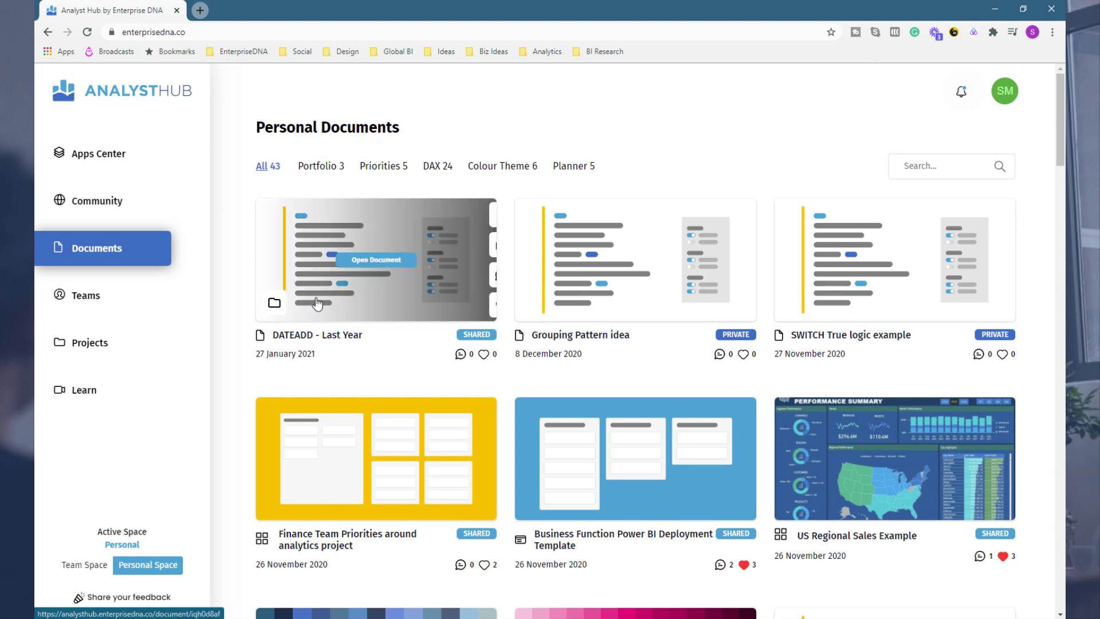
{"action": "left_click", "coordinate": [377, 261]}
{"action": "left_click", "coordinate": [392, 599]}
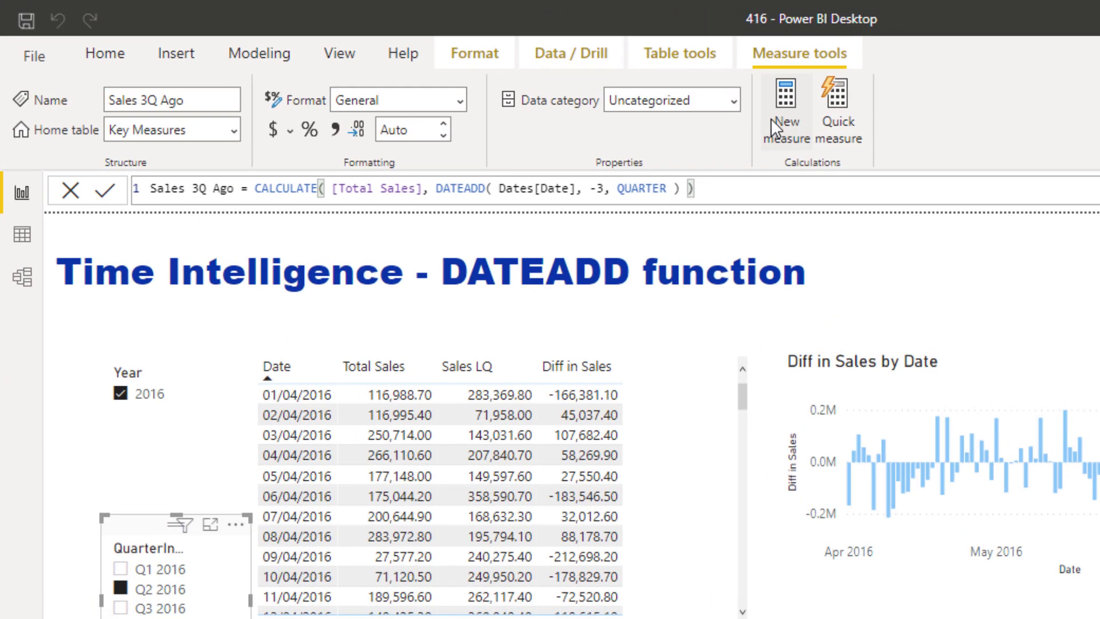
Step: Create a new measure in Power BI Desktop and fill it with the copied Sales LY formula
{"action": "left_click", "coordinate": [675, 92]}
{"action": "type", "text": "Sale"}
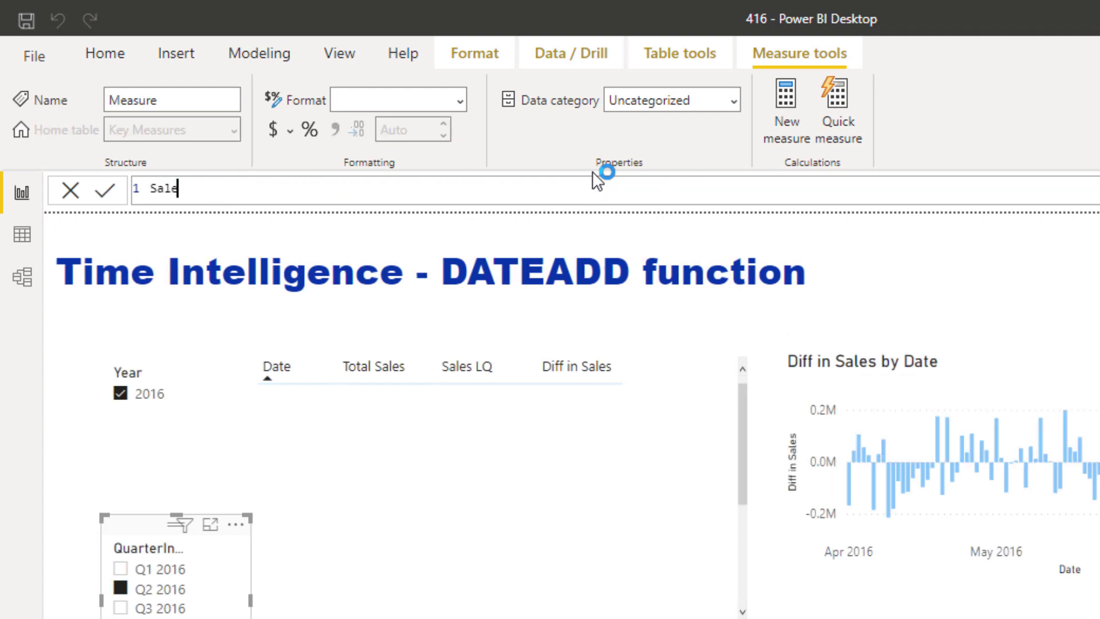
{"action": "type", "text": "s 2Yrs Ago ="}
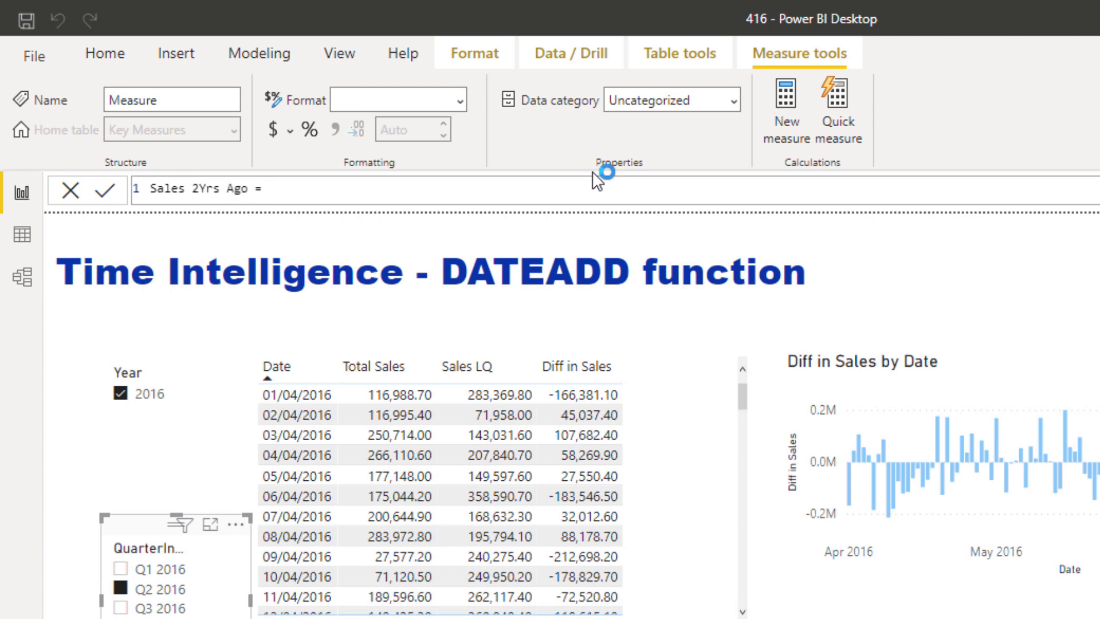
{"action": "key", "text": "ctrl+shift+Left"}
{"action": "key", "text": "ctrl+shift+Left"}
{"action": "key", "text": "ctrl+shift+Left"}
{"action": "key", "text": "ctrl+shift+Left"}
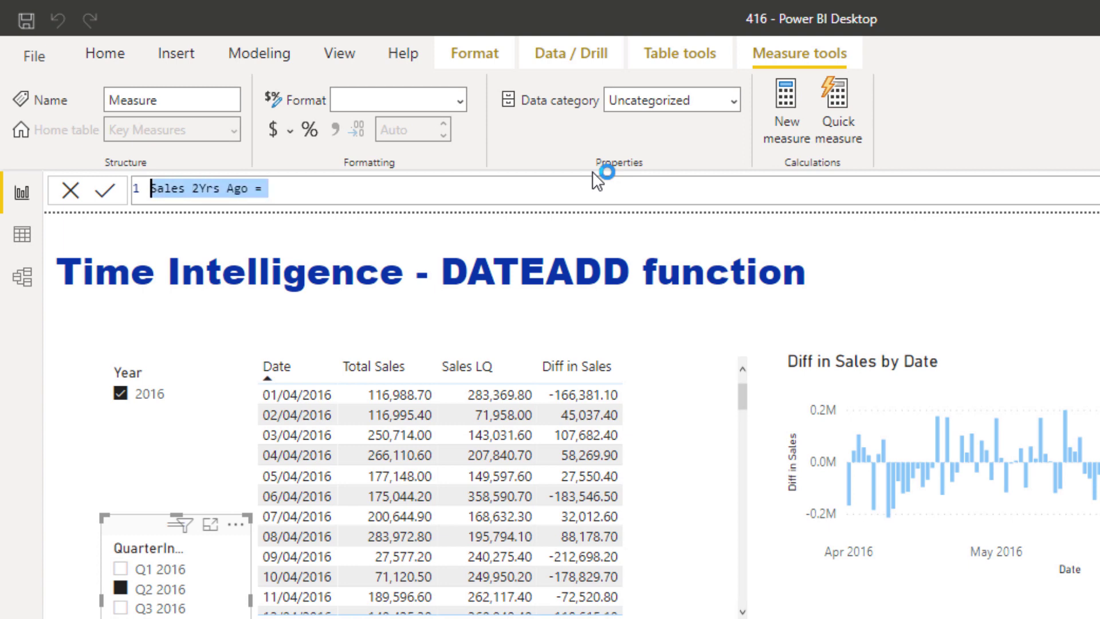
{"action": "type", "text": "Sales LY = CALCULATE(     [Total Sales],     DATEADD( Dates[Date], -1, YEAR ) )"}
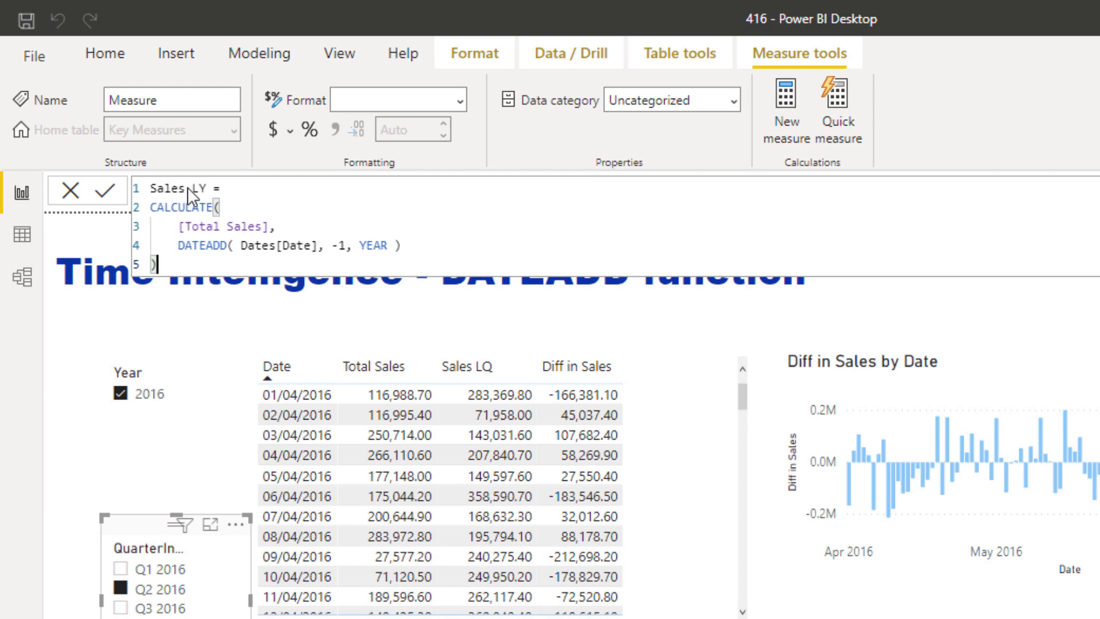
Step: Rename the pasted measure Sales 2Yrs Ago, set its DATEADD interval to -2 YEAR and commit the formula
{"action": "left_click_drag", "start_coordinate": [194, 188], "coordinate": [205, 187]}
{"action": "type", "text": "2Yr Ago"}
{"action": "left_click", "coordinate": [213, 186]}
{"action": "type", "text": "s"}
{"action": "left_click", "coordinate": [346, 245]}
{"action": "key", "text": "BackSpace"}
{"action": "type", "text": "2"}
{"action": "key", "text": "Return"}
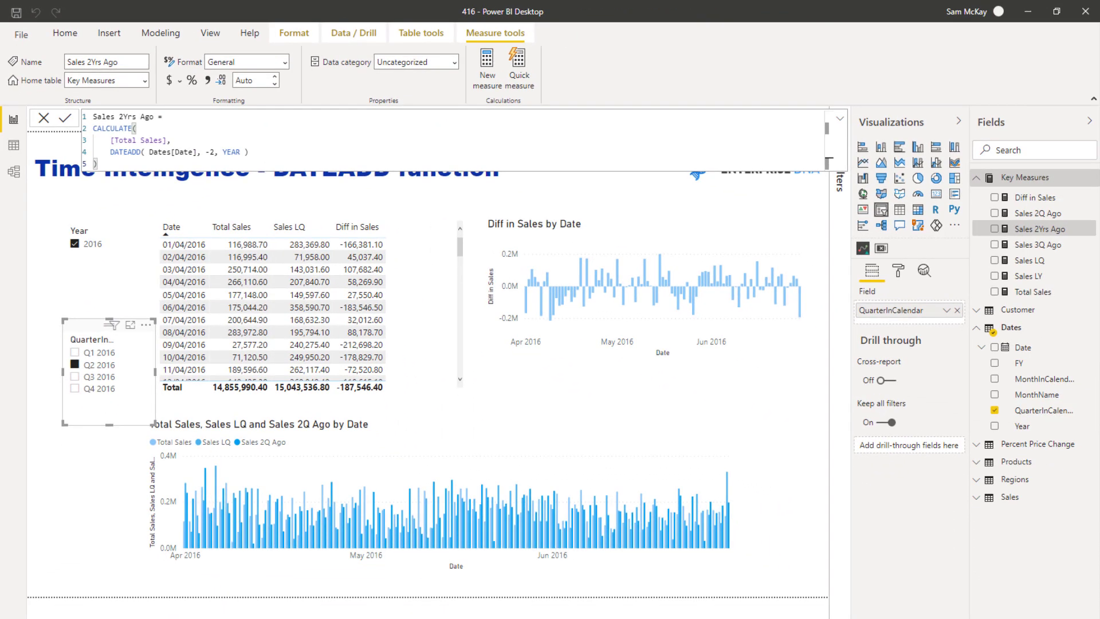
{"action": "left_click", "coordinate": [516, 388]}
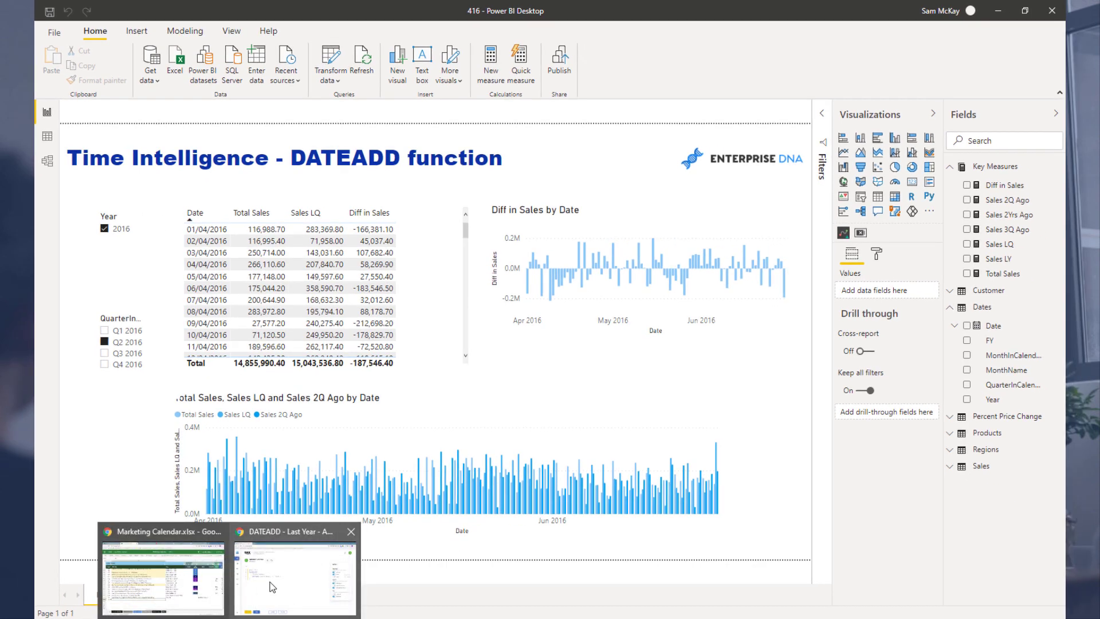
Step: Switch to Analyst Hub, look through the community documents for the shared "DATEADD - Last Year" entry and return to the personal documents
{"action": "left_click", "coordinate": [287, 567]}
{"action": "left_click", "coordinate": [73, 182]}
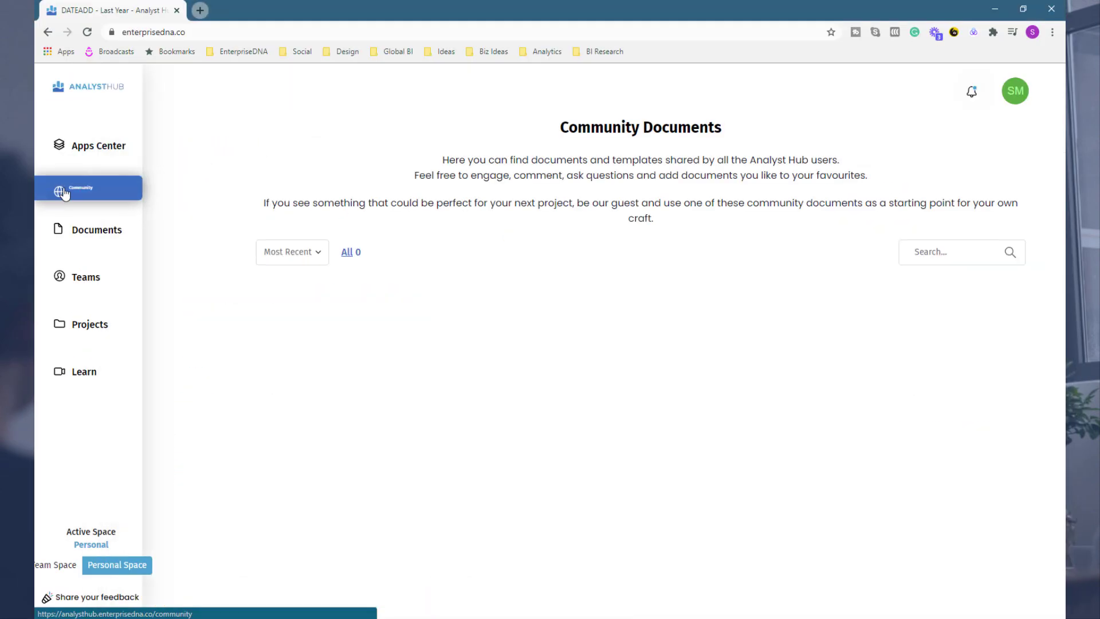
{"action": "mouse_move", "coordinate": [359, 376]}
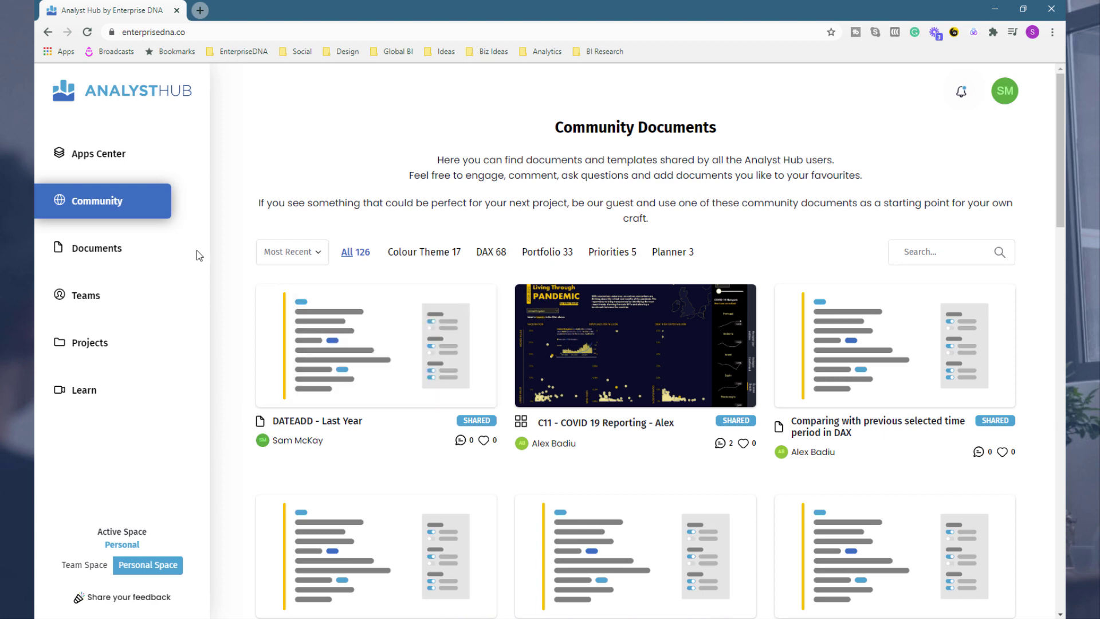
{"action": "left_click", "coordinate": [50, 255]}
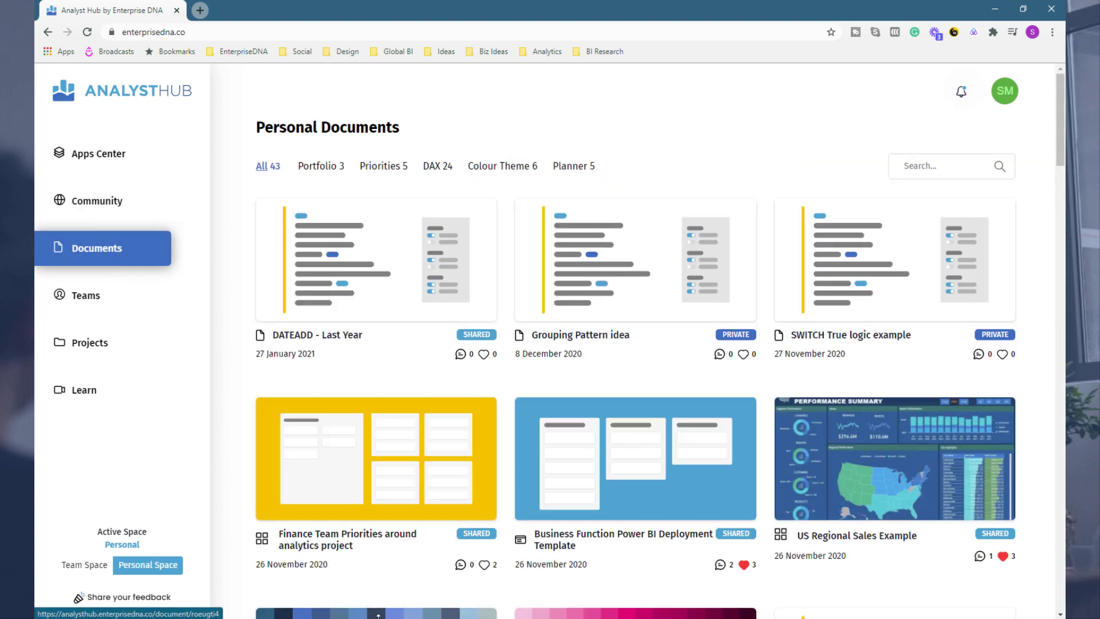